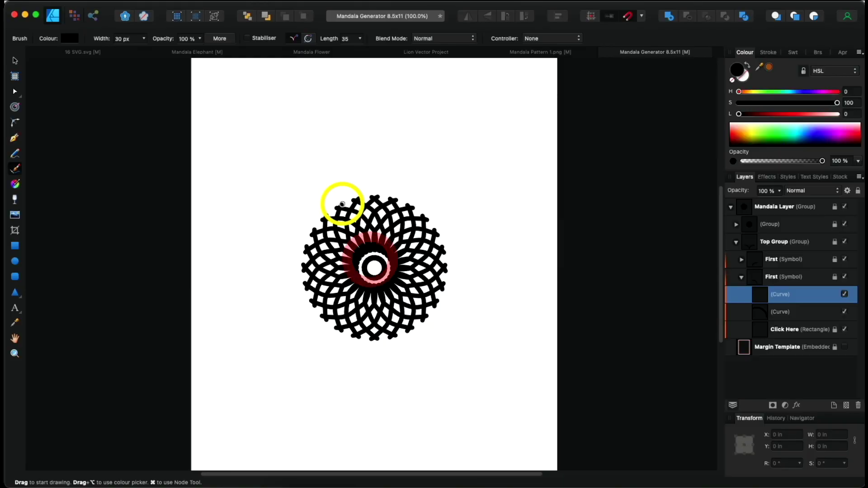
Step: Extend the symmetrical brush stroke outward so the mandala pattern grows larger
mouse_move(339, 189)
mouse_down()
mouse_move(325, 177)
mouse_move(288, 158)
mouse_up()
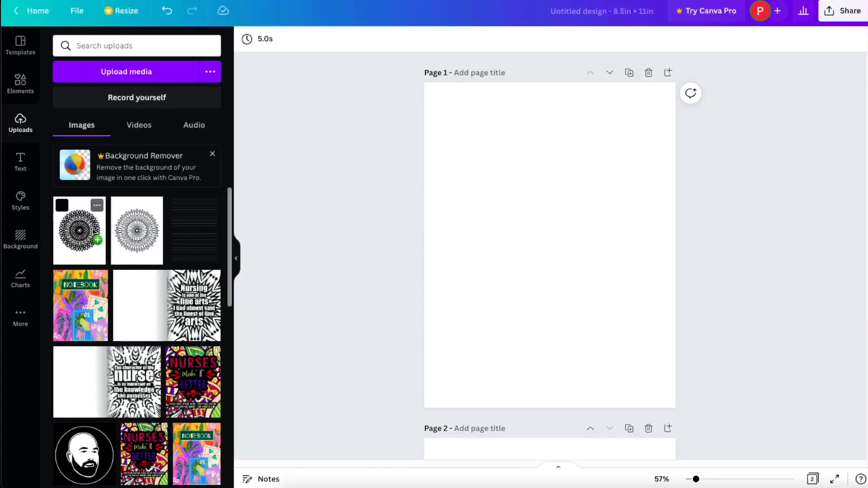
drag(94, 232, 509, 185)
drag(608, 319, 677, 407)
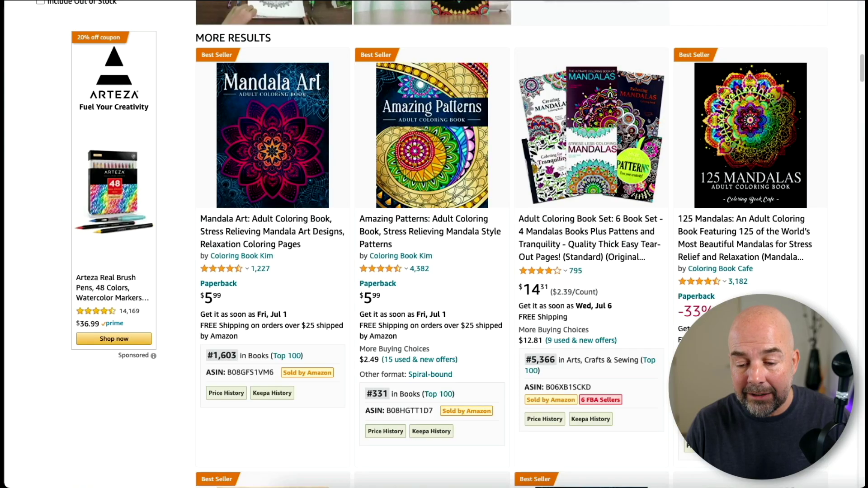
Step: Scroll through Amazon's bestselling mandala colouring book results
drag(615, 220, 387, 447)
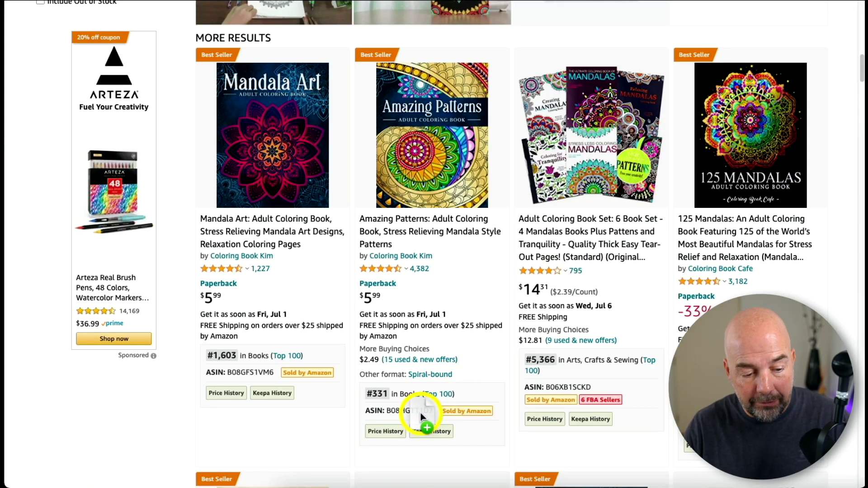
drag(416, 346, 397, 450)
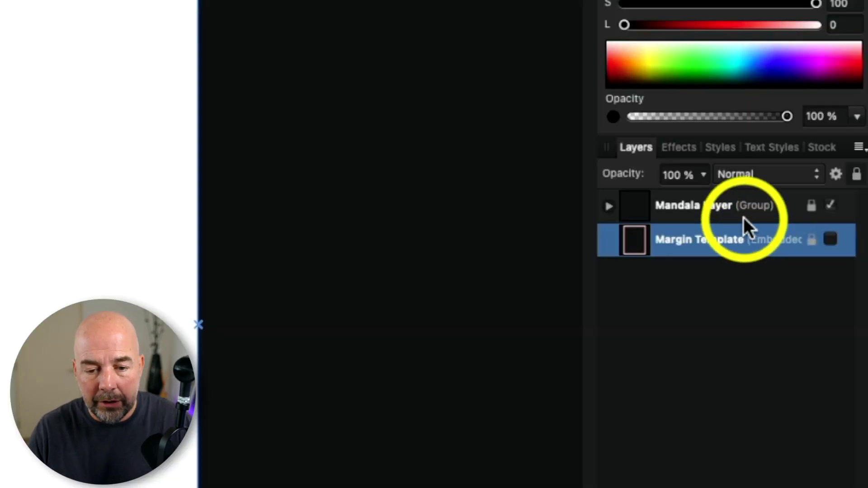
Step: Turn on Margin Template visibility to show the pink frame, then reselect the Mandala Layer group
click(737, 209)
click(735, 245)
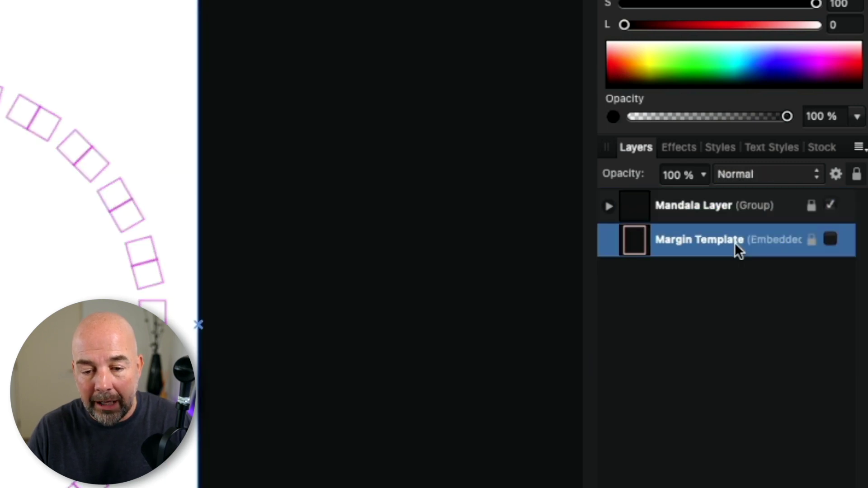
click(830, 240)
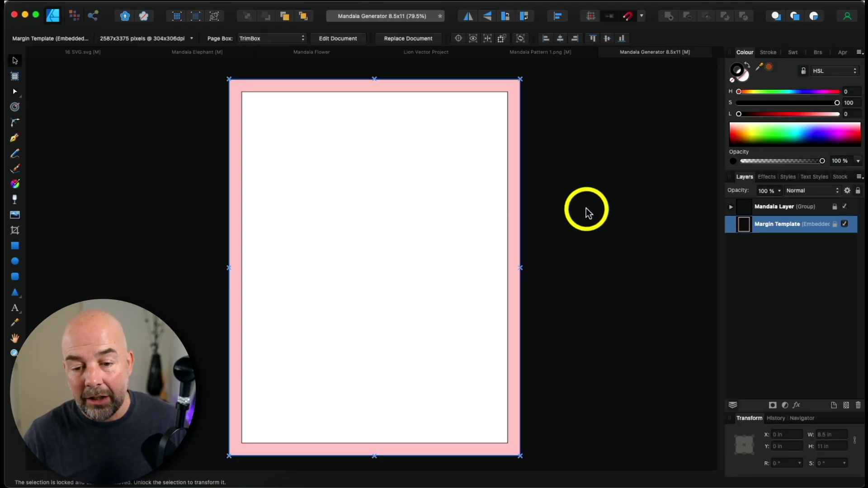
click(844, 224)
click(845, 224)
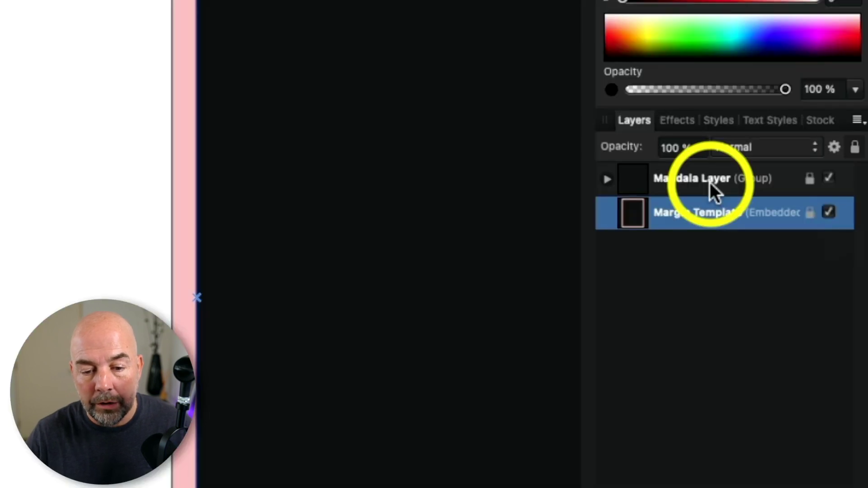
click(710, 183)
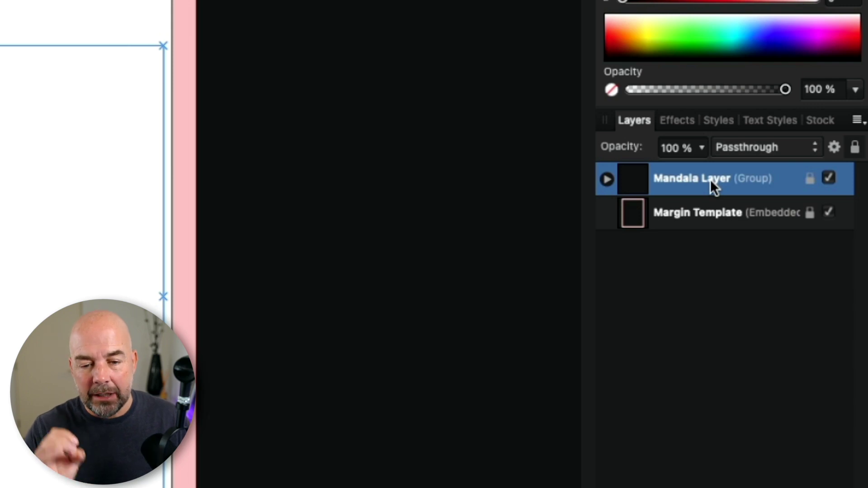
Step: Expand Mandala Layer, Top Group and the lower First symbol to target the Click Here rectangle
click(607, 181)
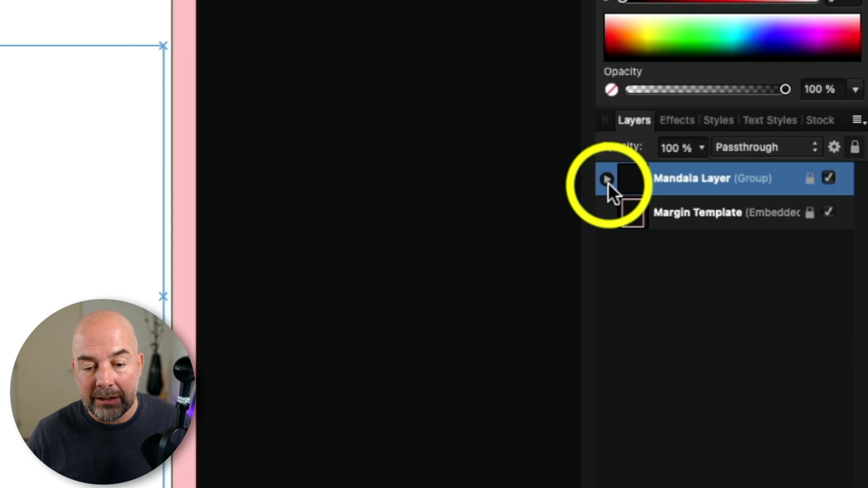
click(608, 180)
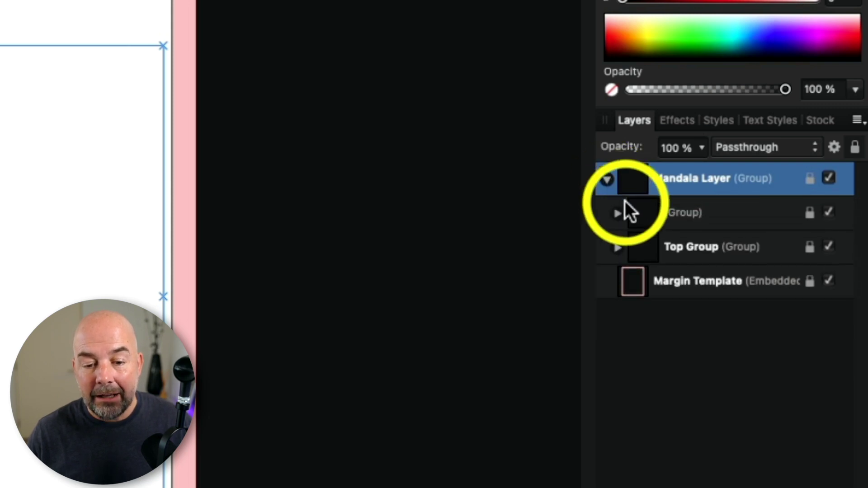
click(682, 246)
click(618, 248)
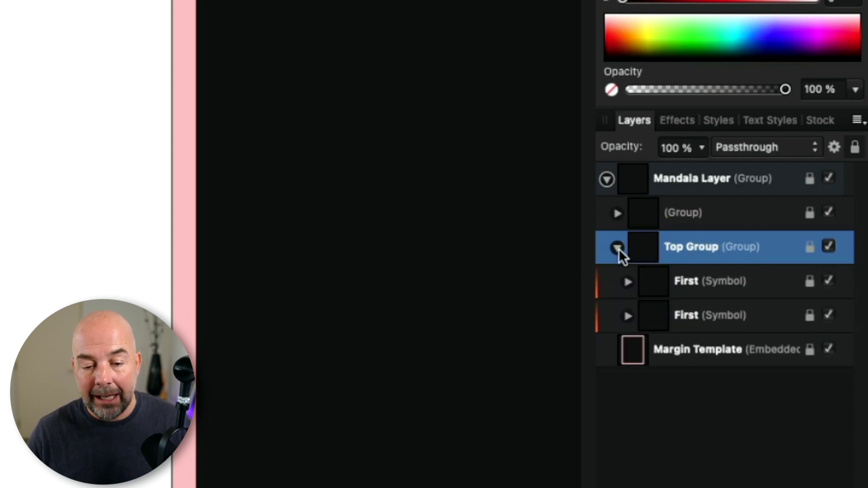
drag(702, 260, 628, 316)
click(710, 316)
drag(742, 384, 730, 352)
drag(712, 217, 368, 155)
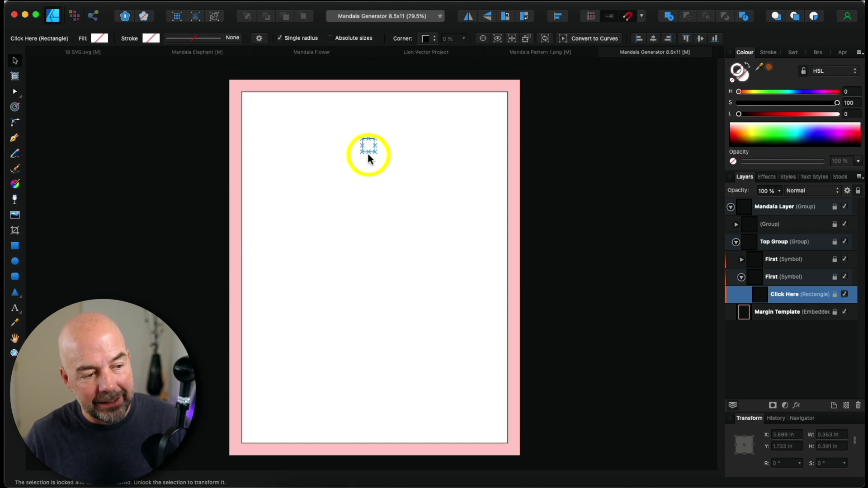
drag(353, 149, 17, 178)
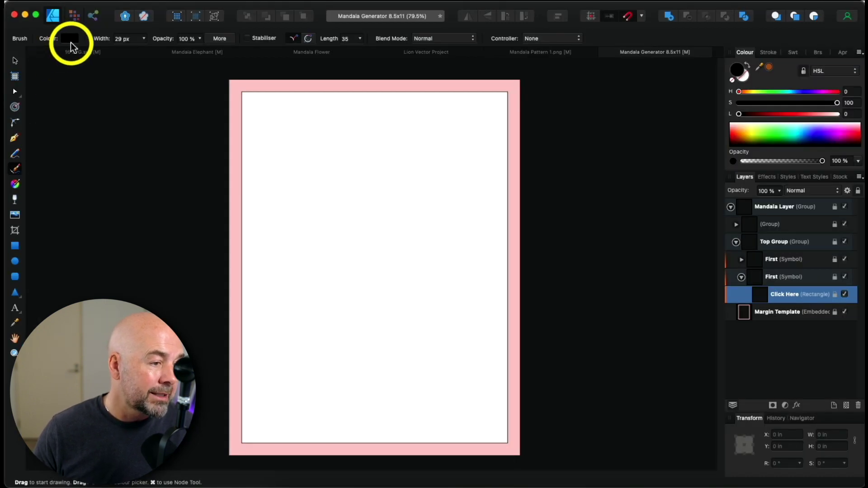
Step: Set the brush colour back to black using the HSL sliders
click(72, 39)
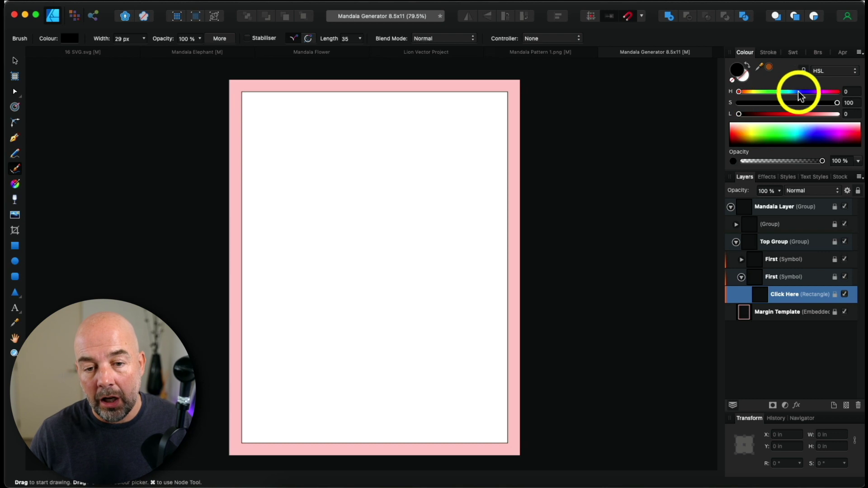
click(855, 73)
click(839, 73)
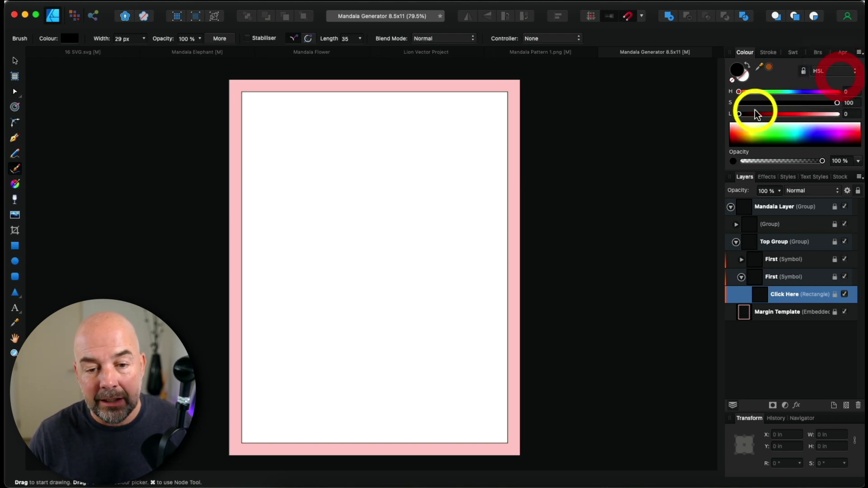
drag(738, 114, 784, 114)
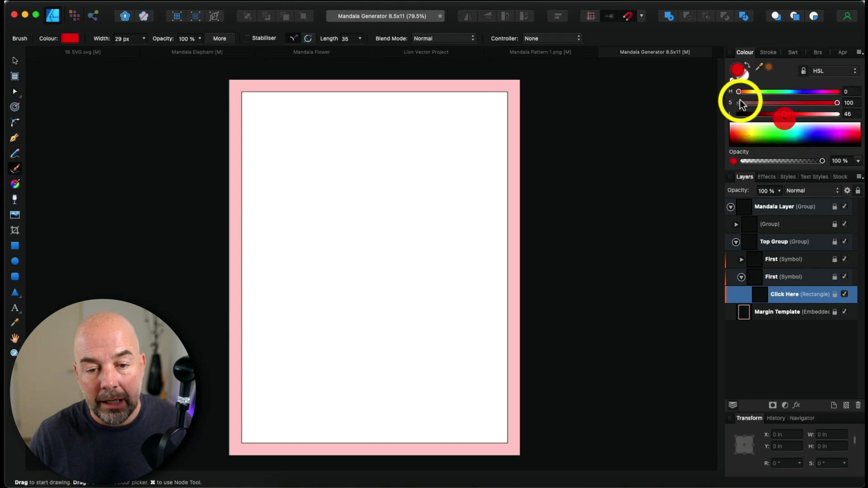
mouse_move(740, 91)
mouse_down()
mouse_move(823, 92)
mouse_move(739, 92)
mouse_up()
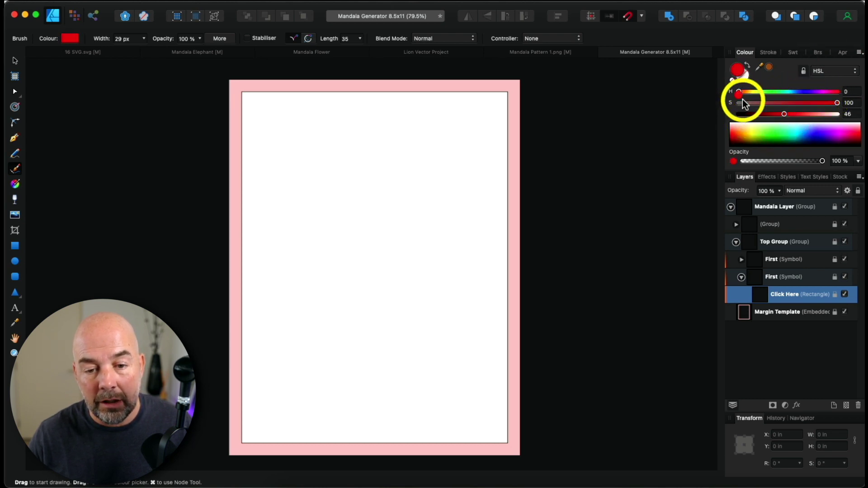
drag(784, 114, 735, 121)
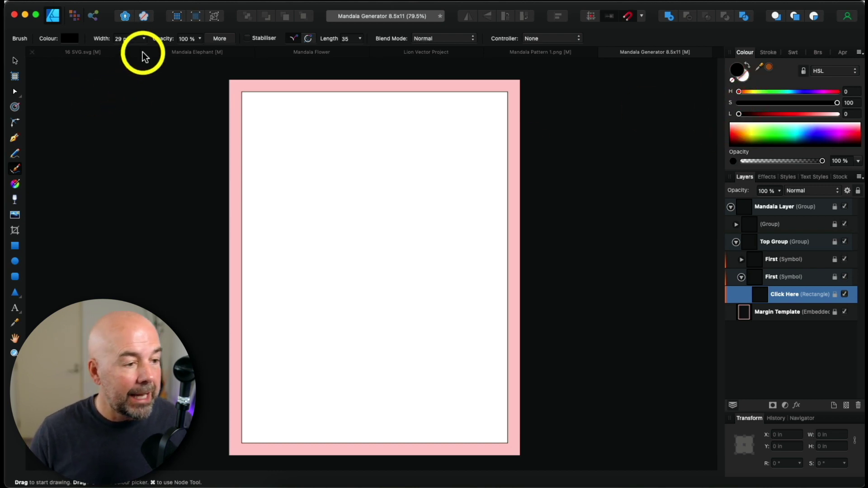
Step: Reduce the brush width to 10 px
click(145, 39)
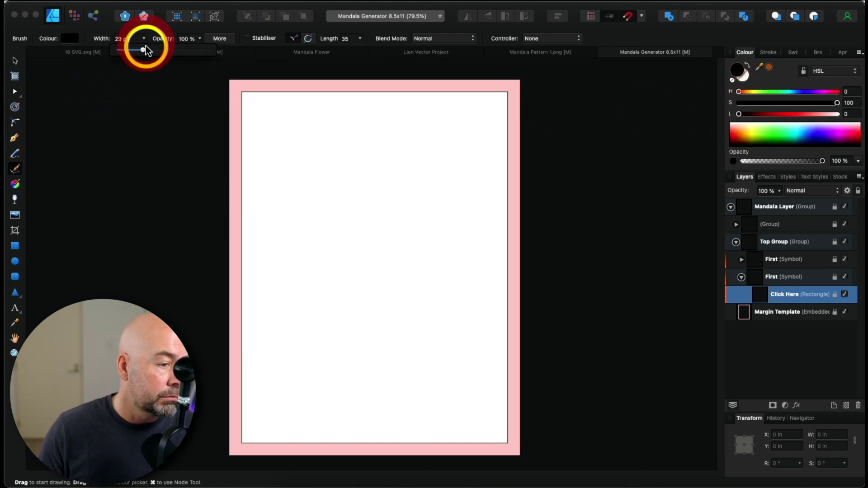
mouse_move(132, 53)
mouse_down()
mouse_move(152, 54)
mouse_move(136, 53)
mouse_up()
drag(249, 102, 234, 102)
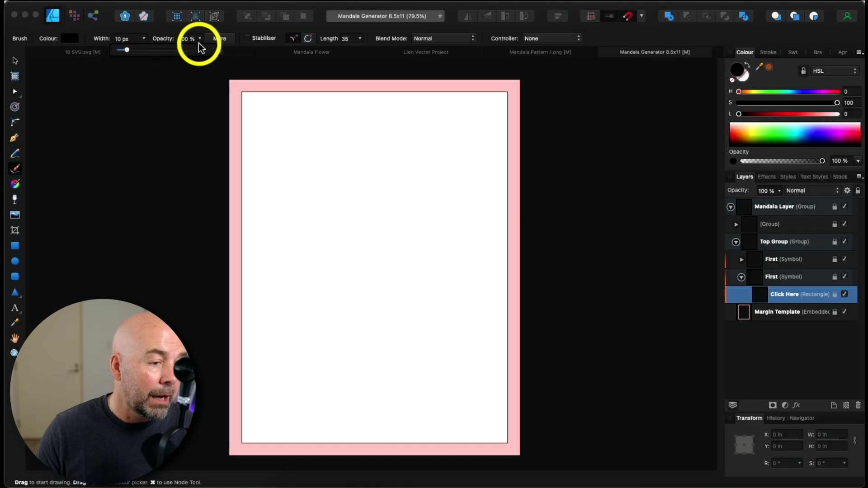
click(199, 39)
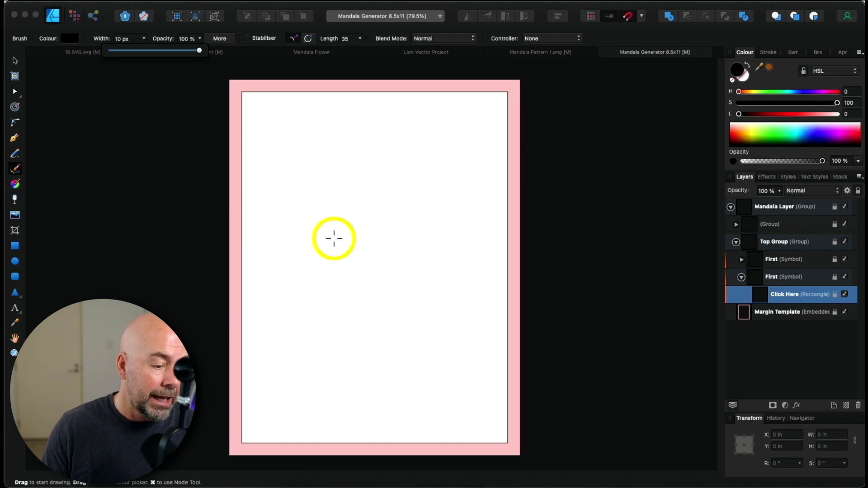
Step: Paint symmetric strokes forming radial spokes, a central ring and petal-tipped outer loops
drag(333, 237, 371, 267)
mouse_move(337, 218)
mouse_down()
mouse_move(348, 224)
mouse_move(347, 198)
mouse_move(318, 191)
mouse_move(320, 175)
mouse_move(309, 166)
mouse_up()
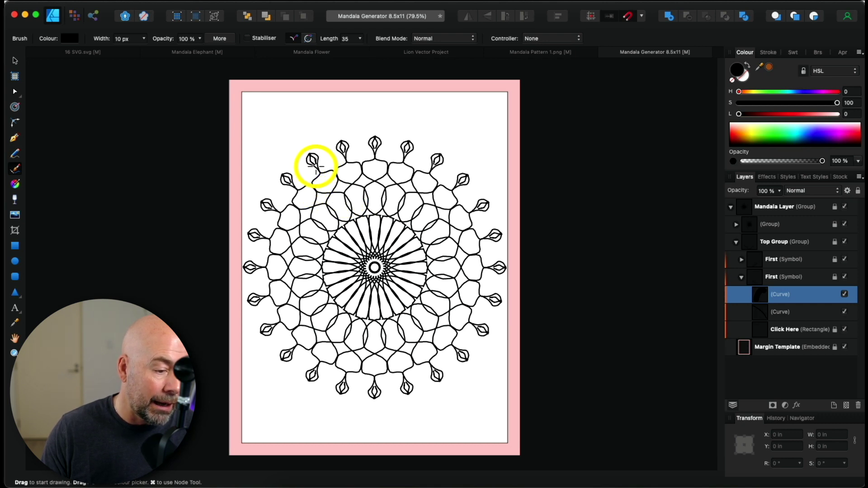
drag(317, 167, 319, 169)
drag(318, 169, 331, 194)
drag(305, 184, 305, 185)
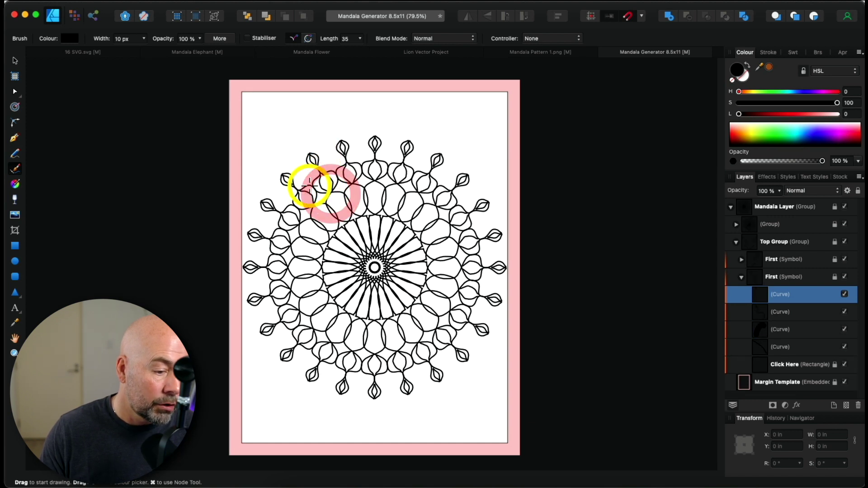
mouse_move(305, 178)
mouse_down()
mouse_move(328, 233)
mouse_move(337, 232)
mouse_move(328, 249)
mouse_up()
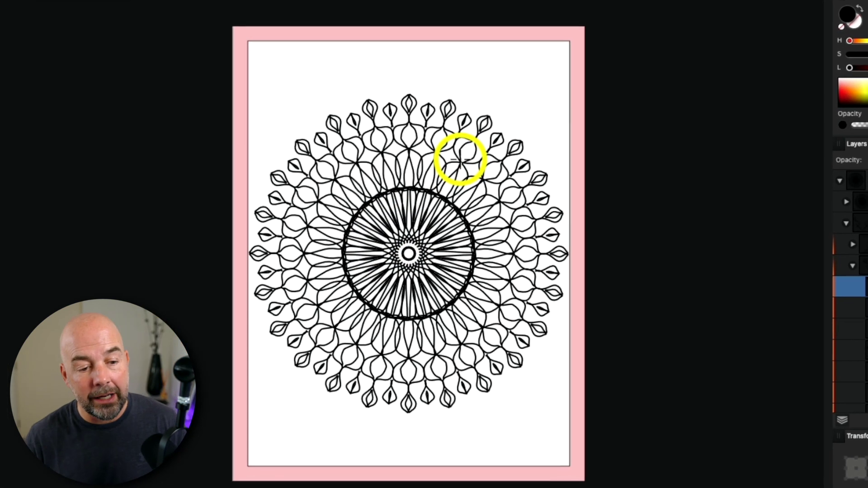
Step: Go through the eight Curve stroke layers one by one in the Layers panel
click(479, 133)
click(778, 309)
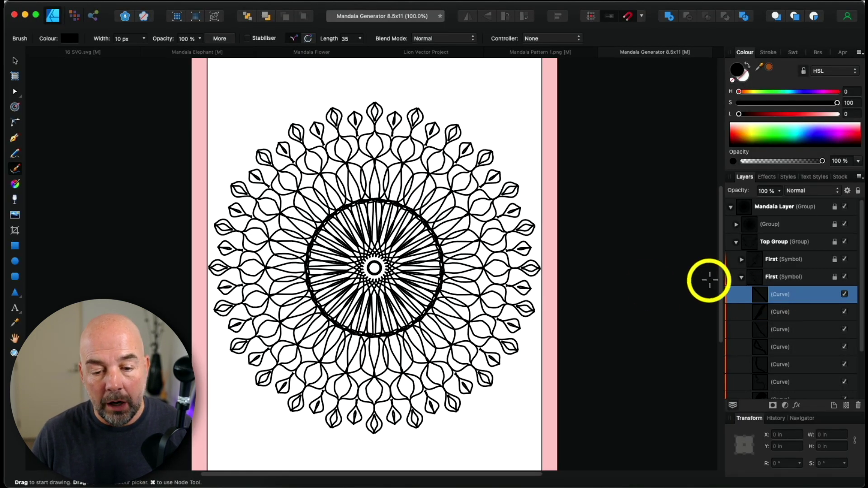
scroll(783, 283, down, 2)
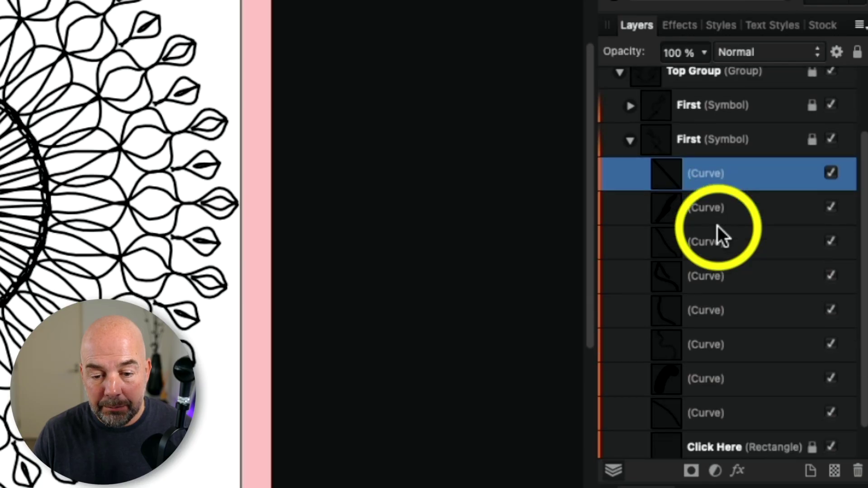
scroll(785, 275, down, 2)
click(731, 140)
click(734, 177)
click(737, 201)
click(743, 234)
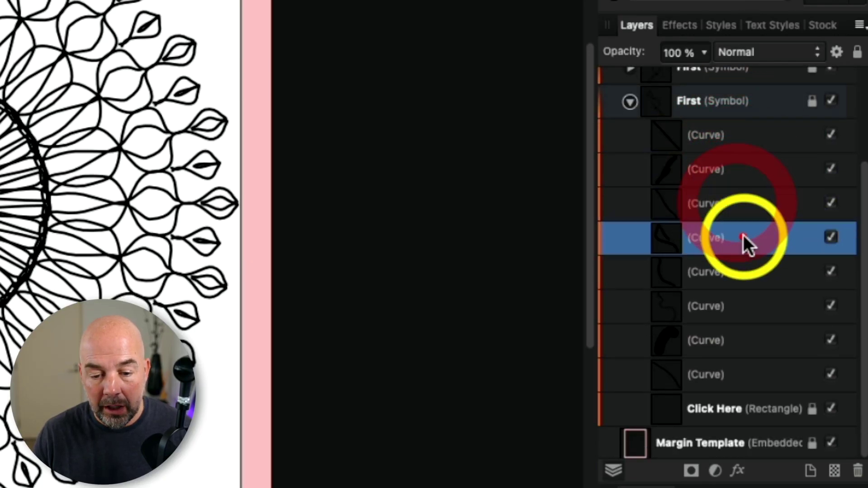
click(750, 273)
click(751, 306)
click(752, 337)
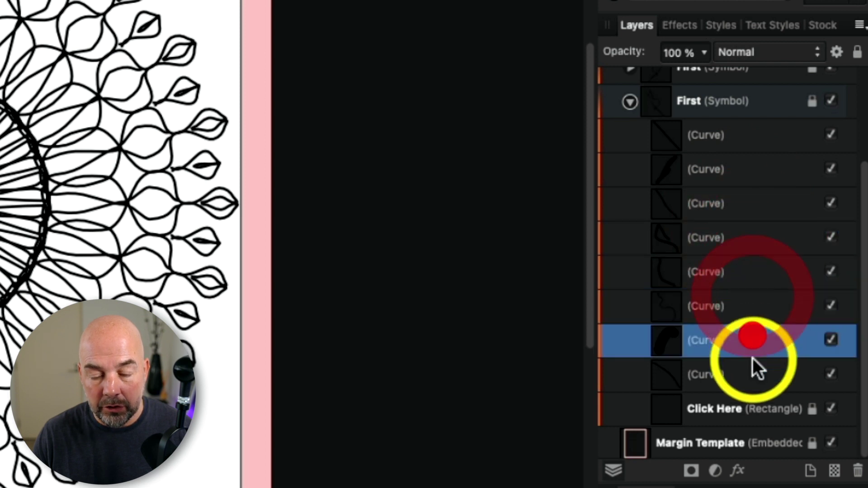
click(755, 373)
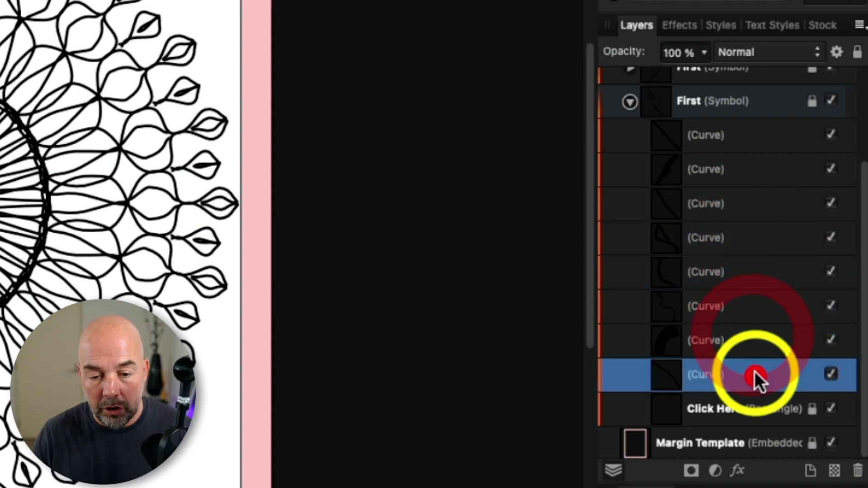
Step: Select all eight Curve layers together and drag them to the trash
click(745, 138)
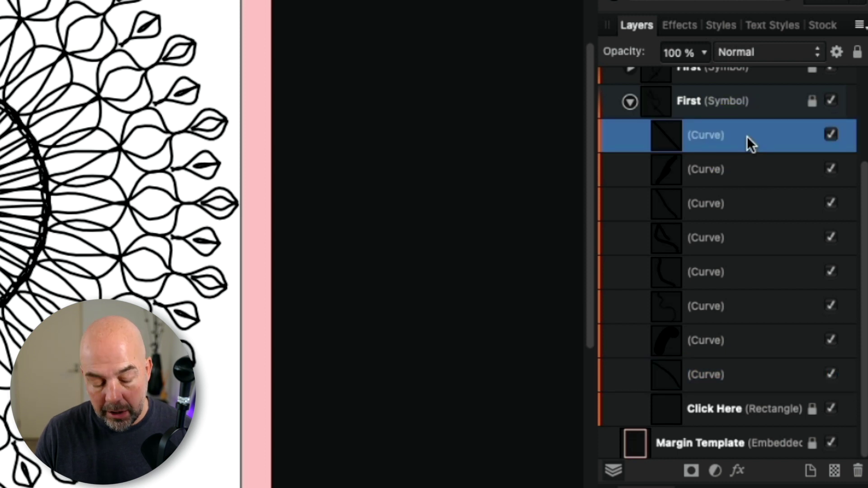
click(776, 350)
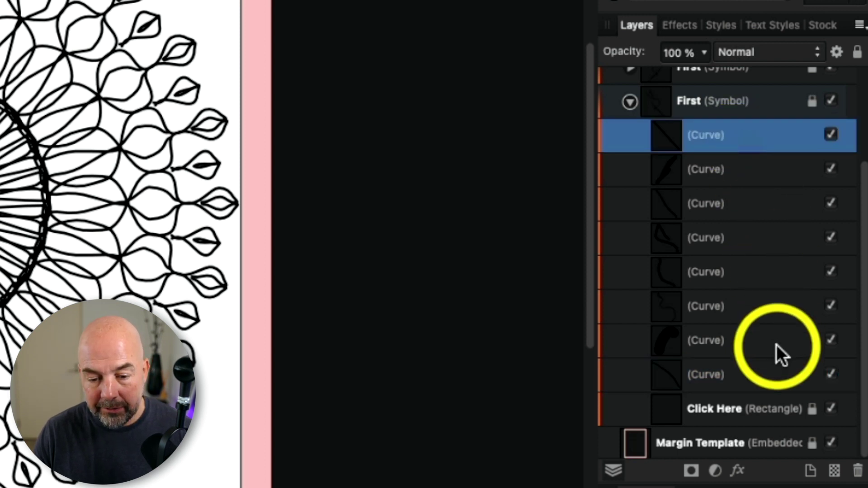
shift+click(769, 375)
drag(761, 376, 858, 471)
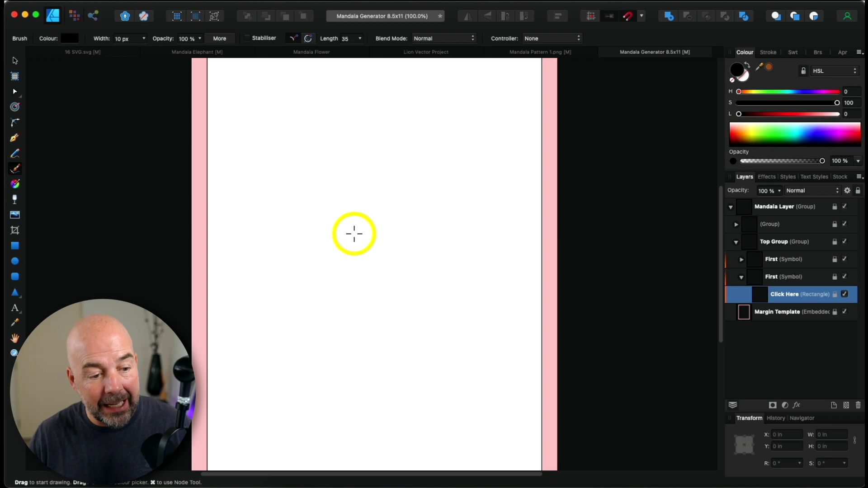
Step: Paint thin looping petals, detail strokes on the top petals and a bold ring around the centre
mouse_move(316, 230)
mouse_down()
mouse_move(343, 232)
mouse_move(360, 259)
mouse_move(340, 206)
mouse_move(353, 183)
mouse_move(320, 131)
mouse_up()
mouse_move(348, 165)
mouse_down()
mouse_move(335, 120)
mouse_move(342, 142)
mouse_move(353, 132)
mouse_move(361, 158)
mouse_up()
click(357, 147)
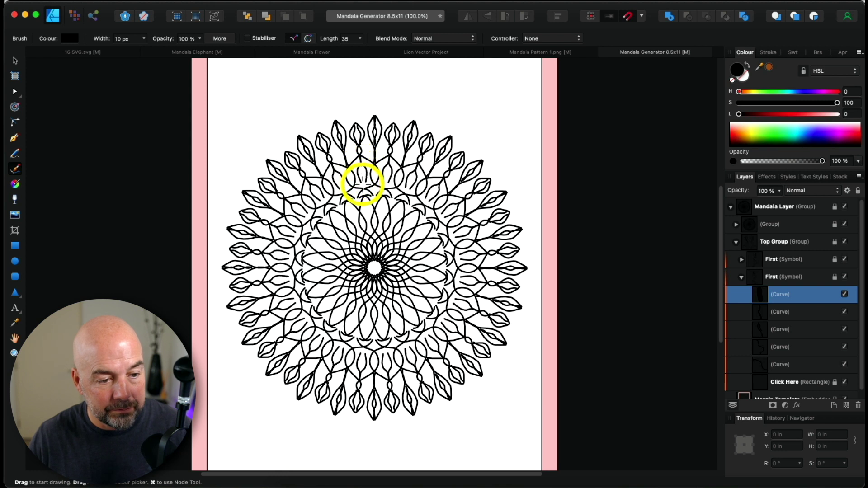
drag(362, 188, 358, 201)
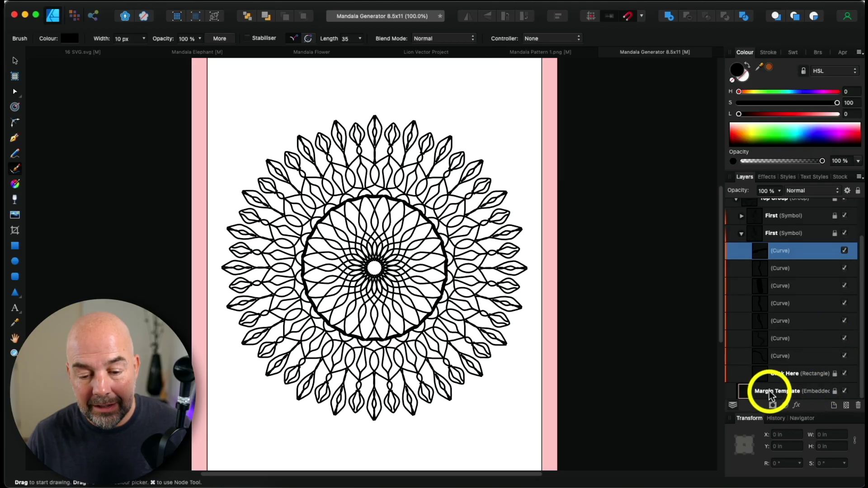
Step: Hide the Margin Template layer and export the page as a PNG named 'Mandala 3'
click(845, 392)
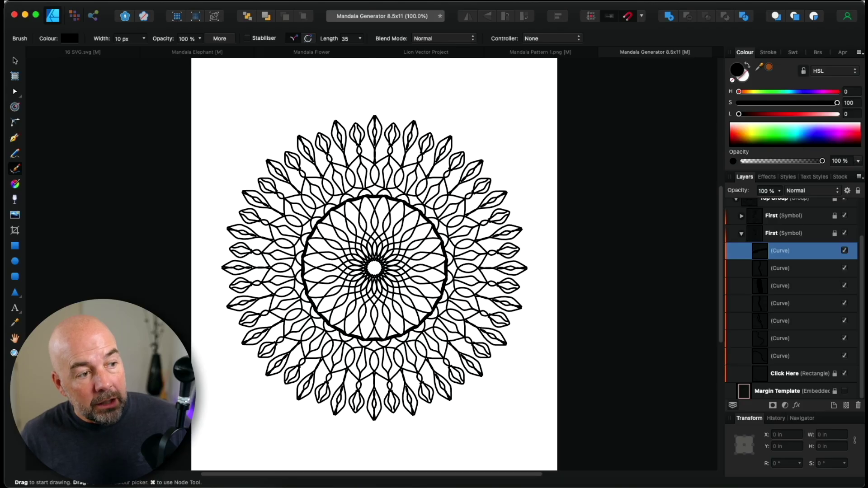
click(83, 0)
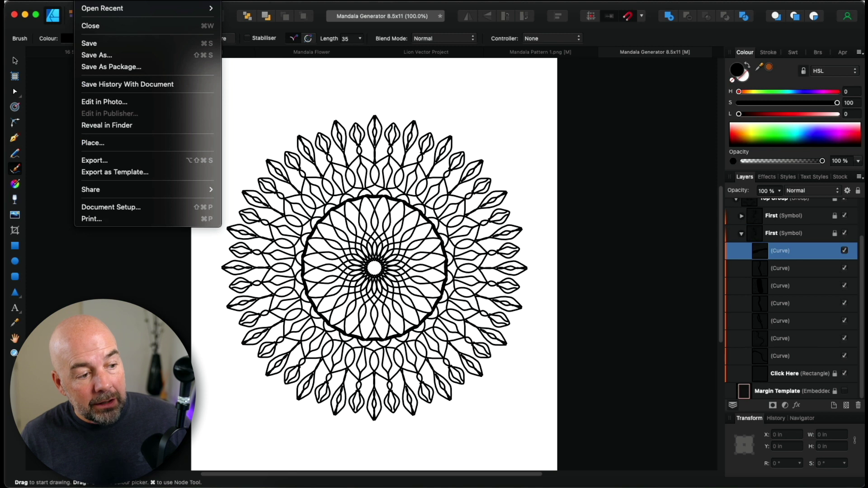
click(101, 163)
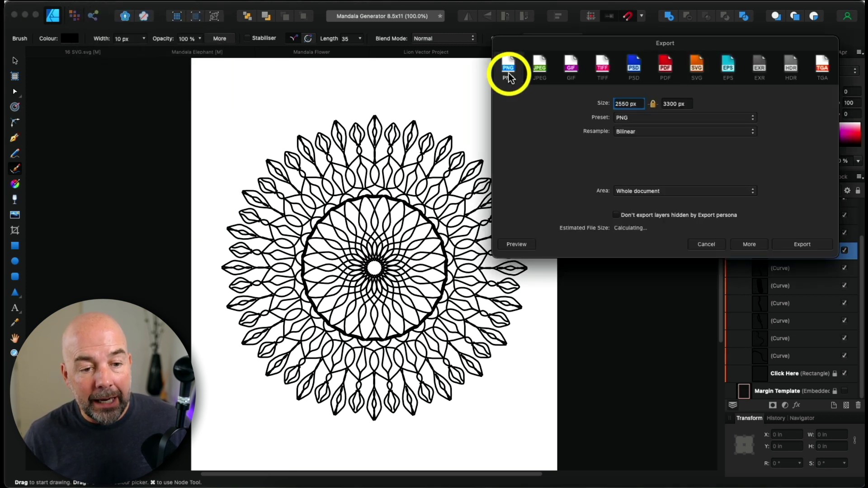
click(801, 245)
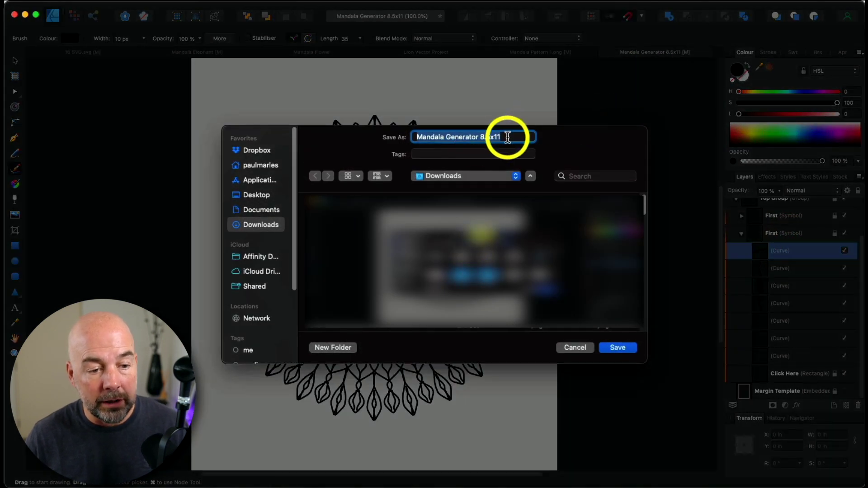
text(Mandala 3)
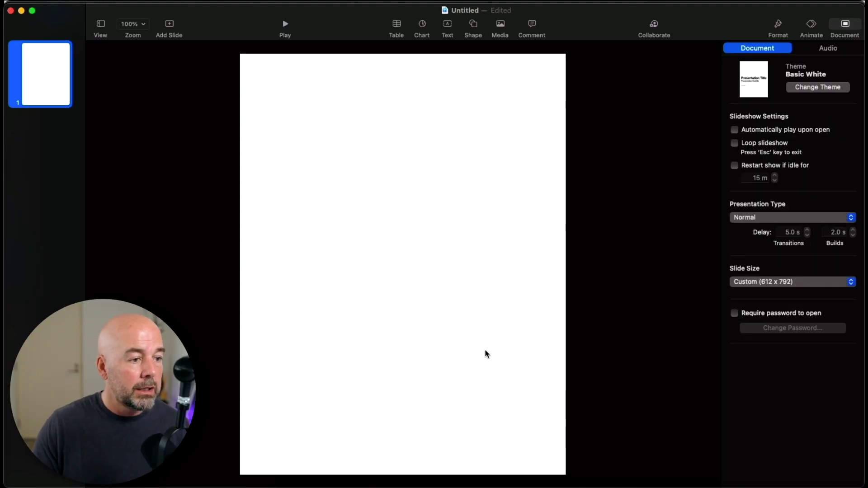
Step: Add blank slides after slide 1, then drag the exported mandala PNG onto slide 1
click(50, 94)
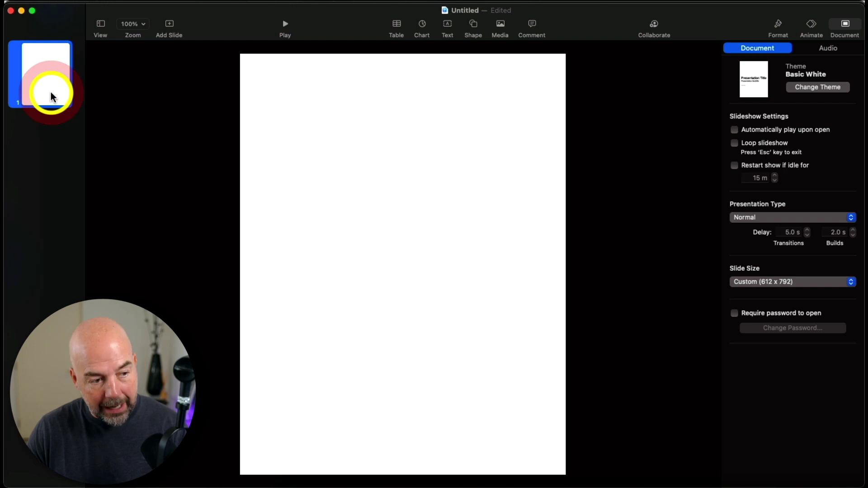
key(super+d)
key(super+d)
key(super+d)
key(super+d)
click(51, 91)
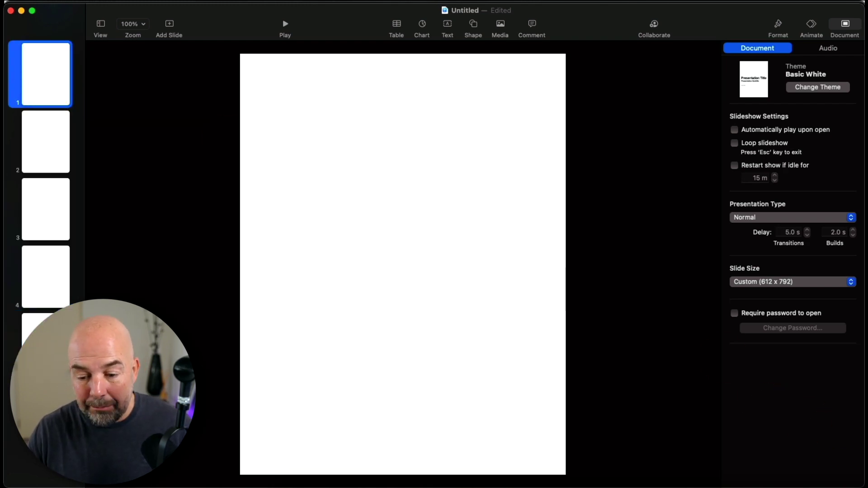
click(851, 281)
drag(715, 296, 400, 240)
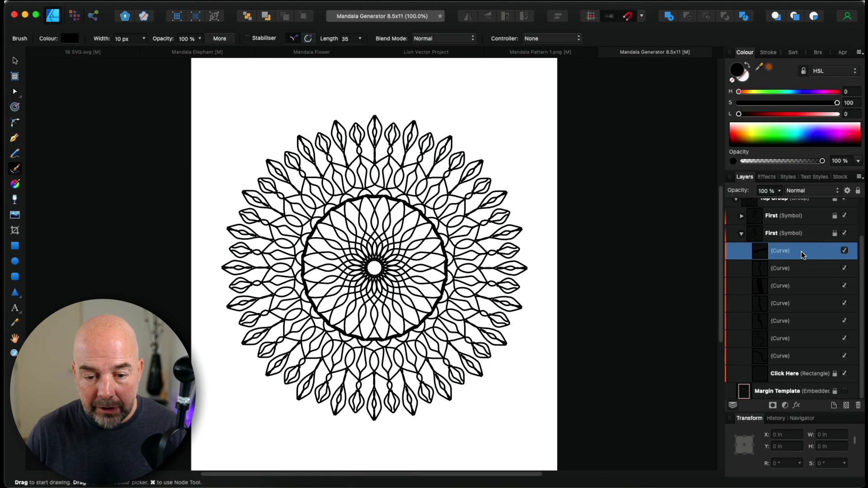
Step: Delete the seven old mandala stroke layers and raise the brush width to 30 px
shift+click(801, 357)
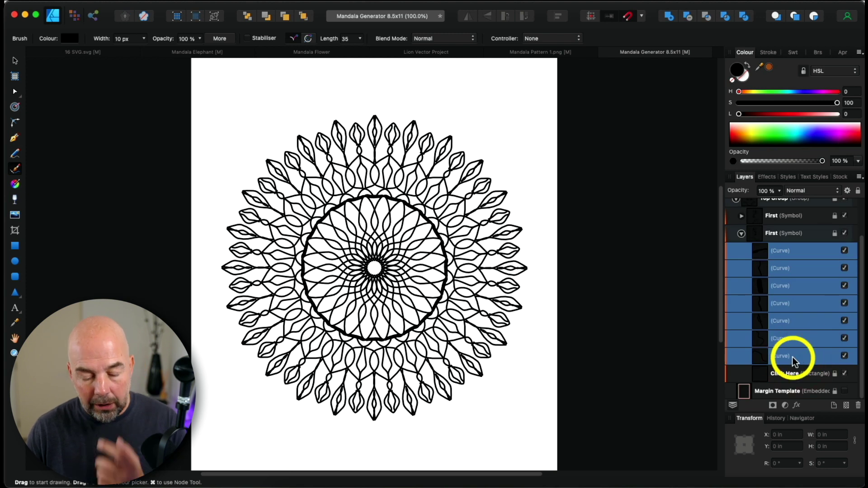
click(859, 407)
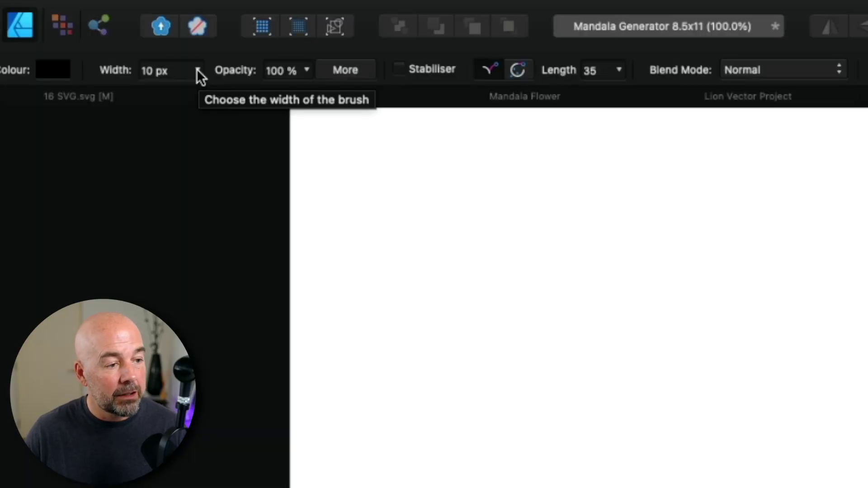
click(196, 69)
click(197, 95)
drag(198, 96, 230, 95)
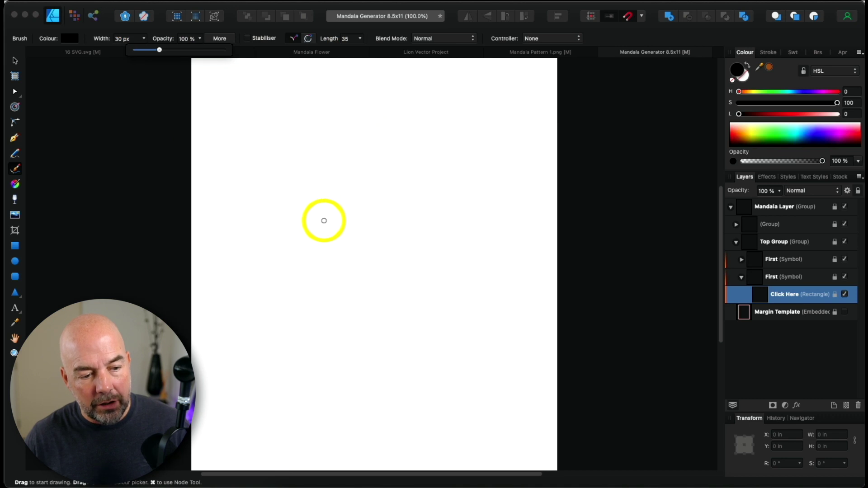
Step: Paint thick mirrored strokes forming the mandala's central ring and outer petals
mouse_move(323, 220)
mouse_down()
mouse_move(364, 233)
mouse_move(372, 252)
mouse_up()
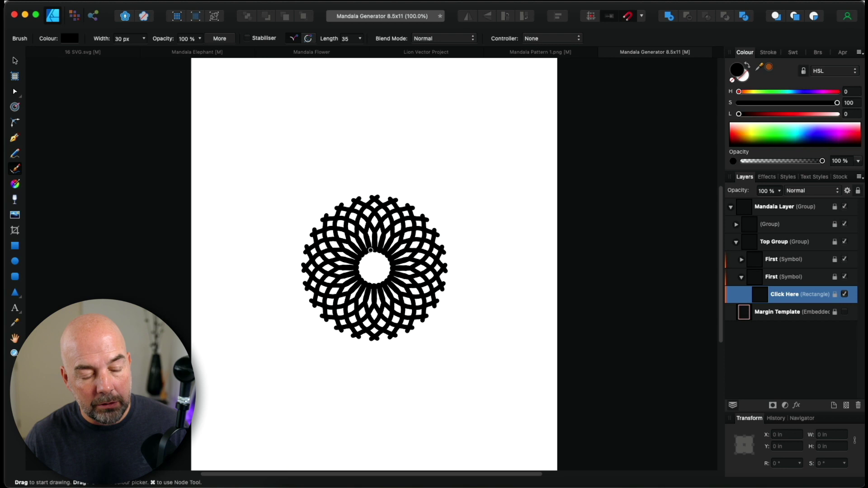
mouse_move(371, 250)
mouse_down()
mouse_move(368, 264)
mouse_move(351, 207)
mouse_move(327, 178)
mouse_move(289, 174)
mouse_move(288, 157)
mouse_move(271, 155)
mouse_up()
drag(296, 194, 277, 171)
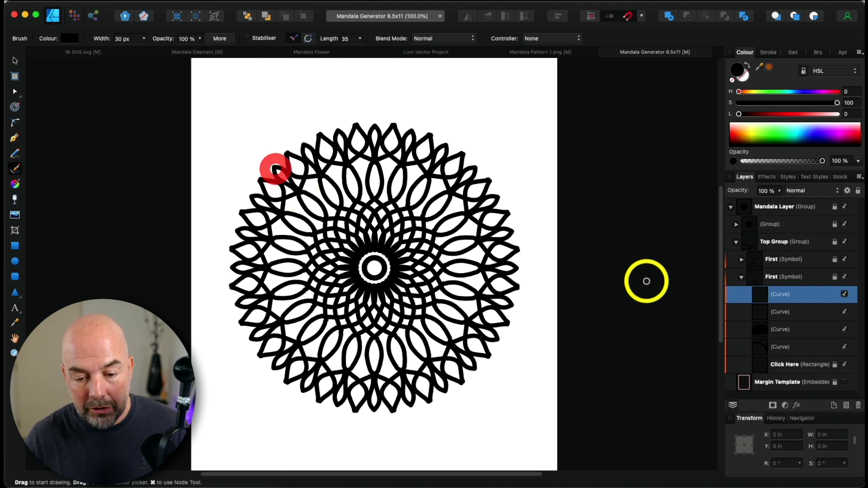
Step: Show the margin template, dot the outer petals and fill in the inner ring
click(845, 383)
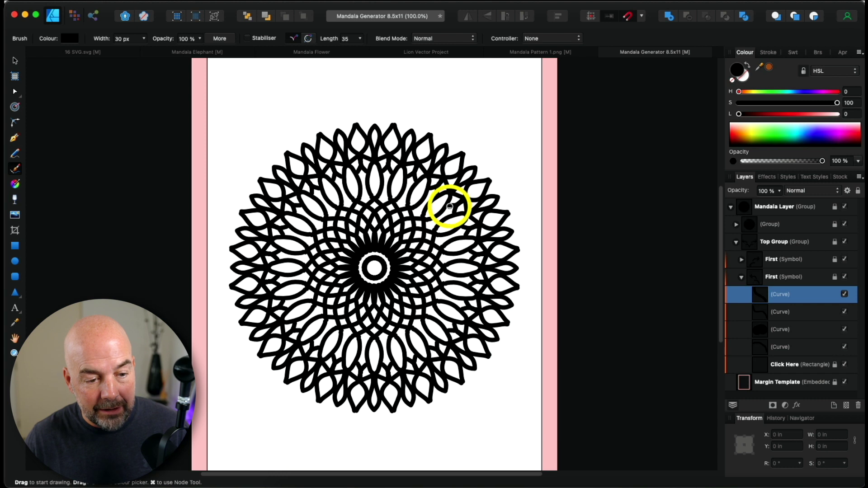
drag(450, 207, 450, 207)
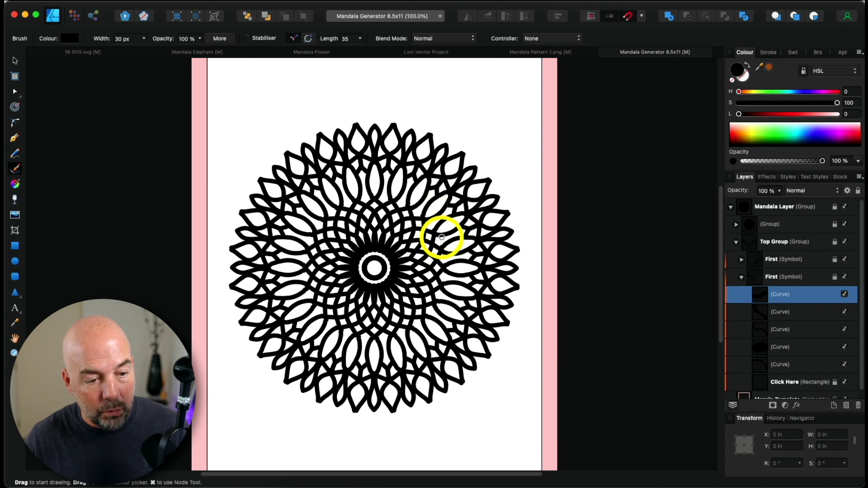
click(473, 190)
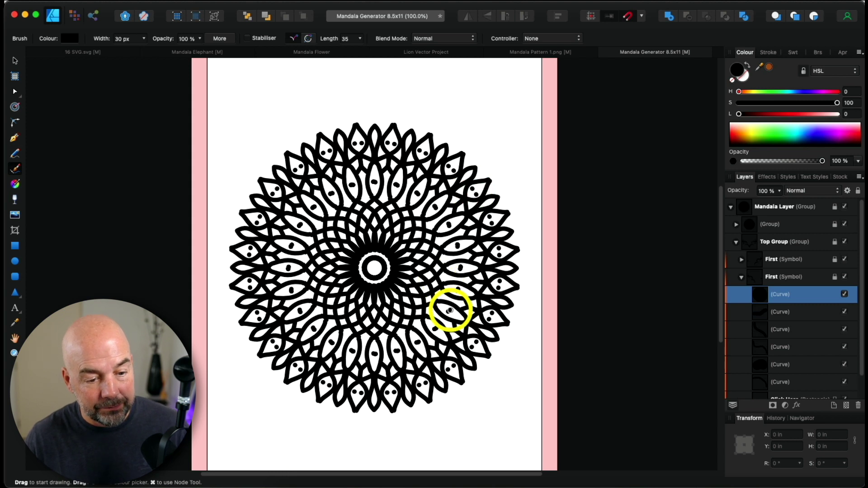
click(450, 310)
drag(435, 306, 428, 310)
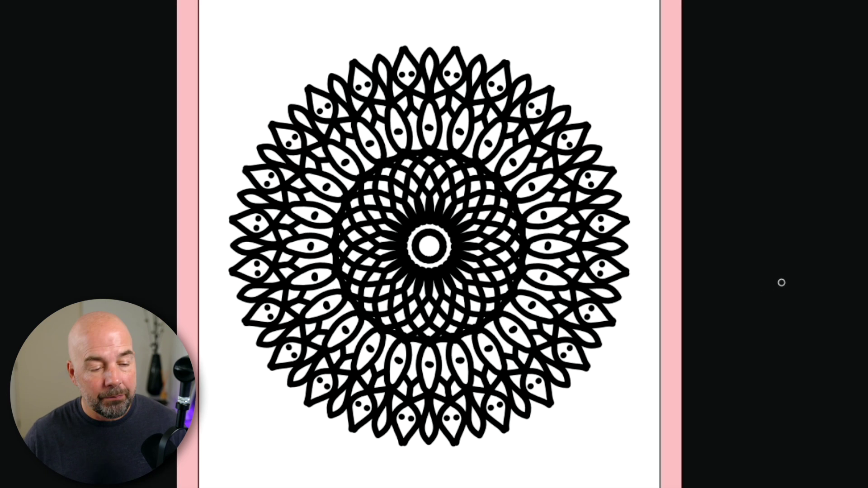
scroll(841, 344, down, 3)
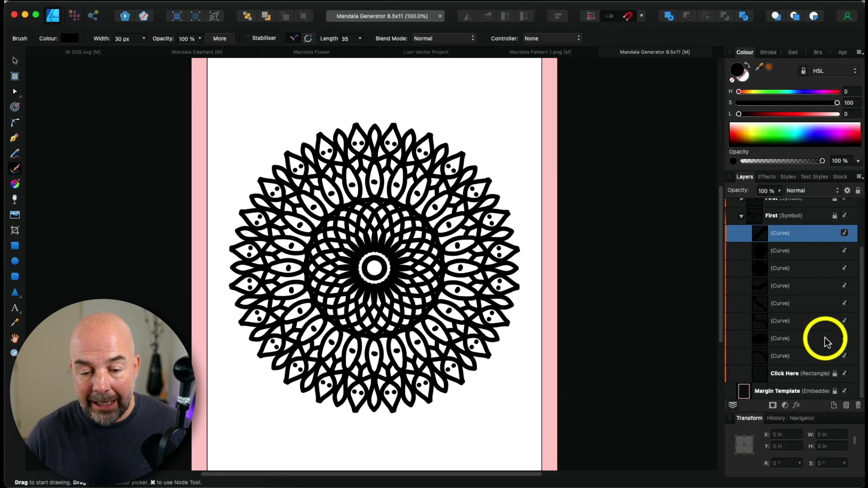
Step: Hide the margin template, export the page as PNG 'Mandala 4', then return to Keynote
click(845, 392)
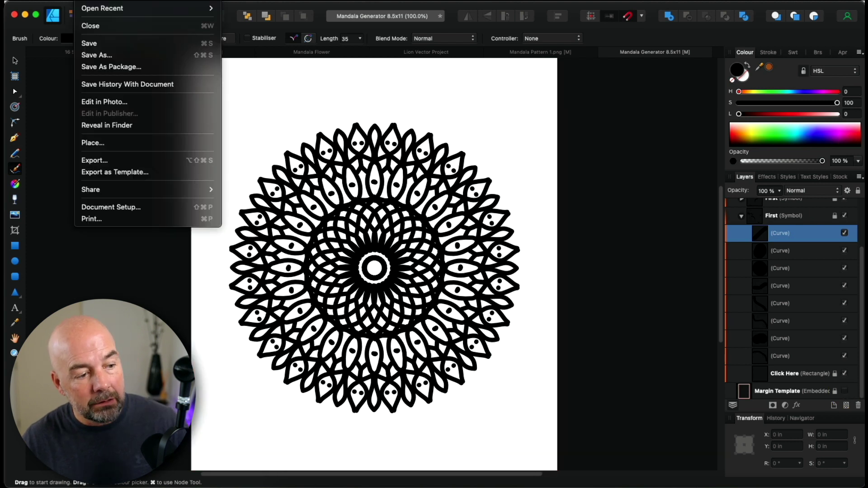
click(110, 161)
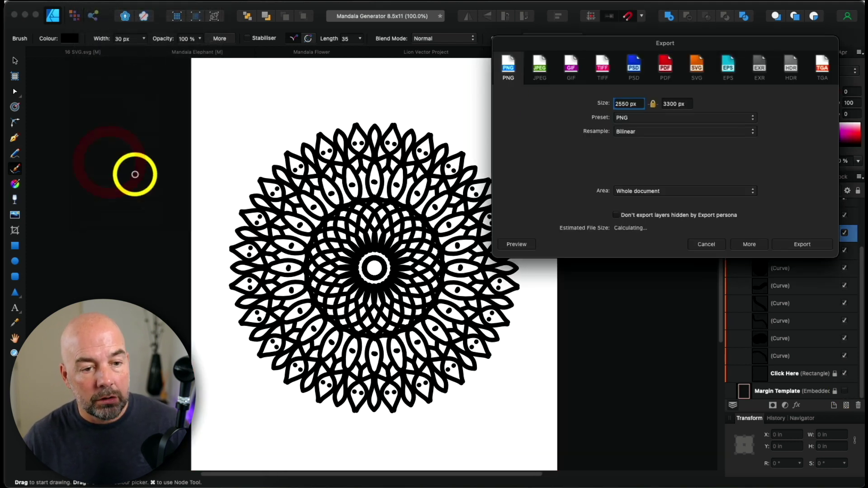
click(805, 247)
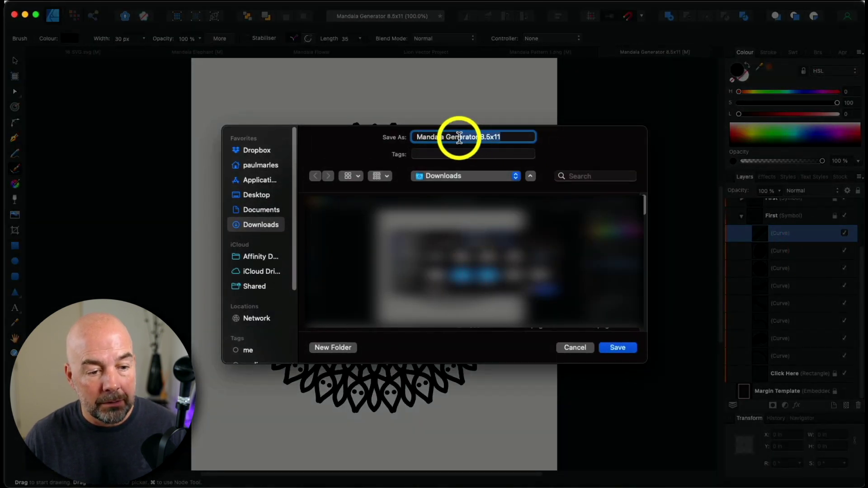
click(445, 139)
text(Mandala 4)
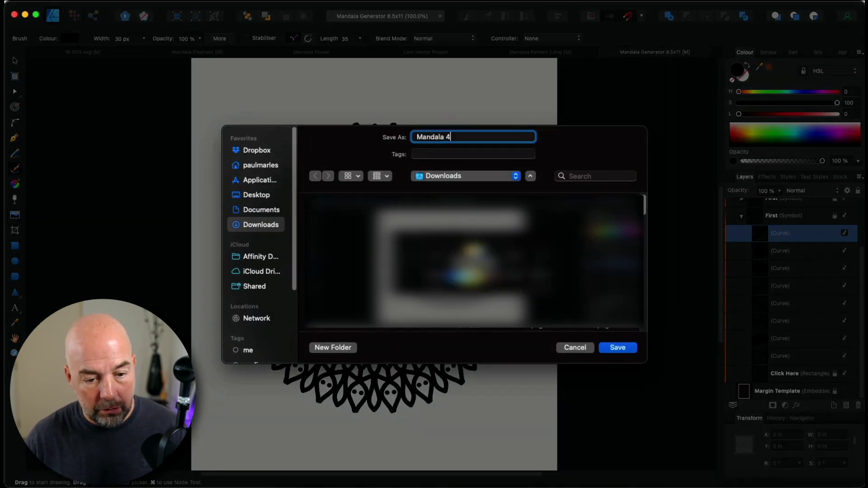
click(616, 349)
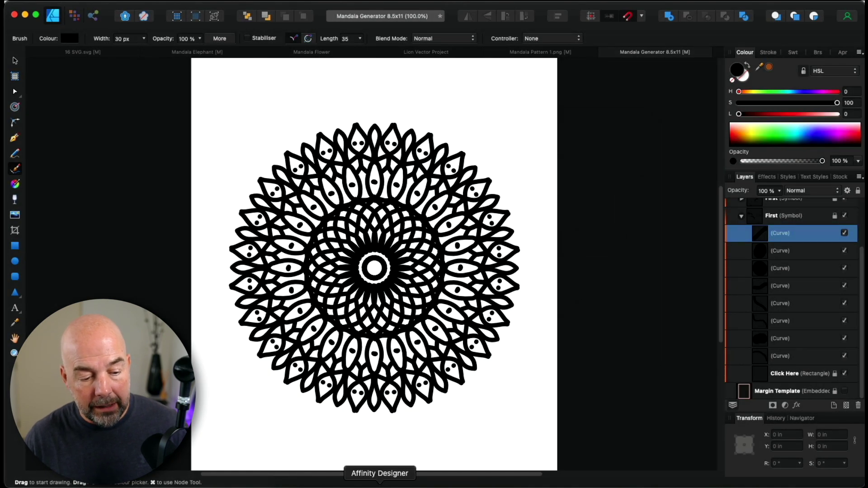
click(495, 485)
click(559, 319)
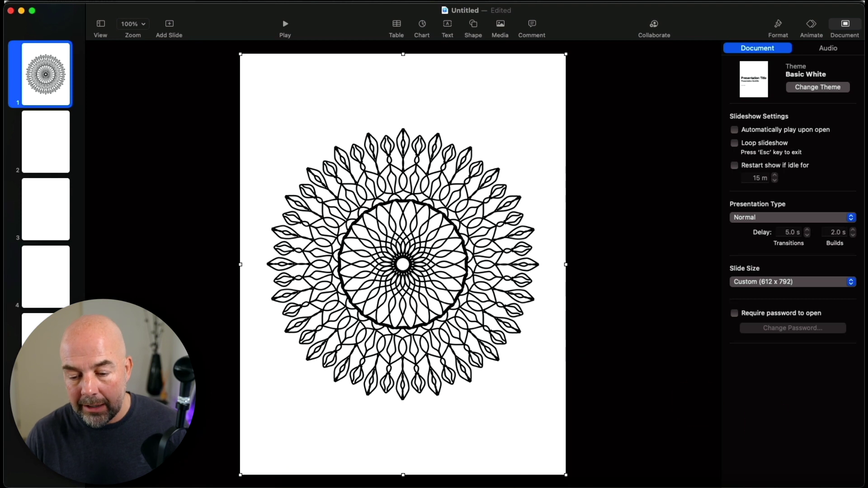
Step: Go to slide 2 and drop the Mandala 4 image onto its canvas
click(35, 161)
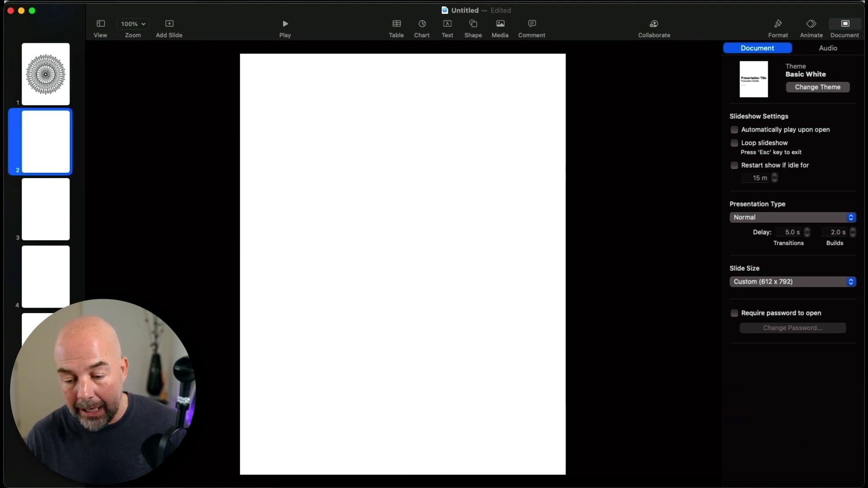
drag(715, 340, 416, 251)
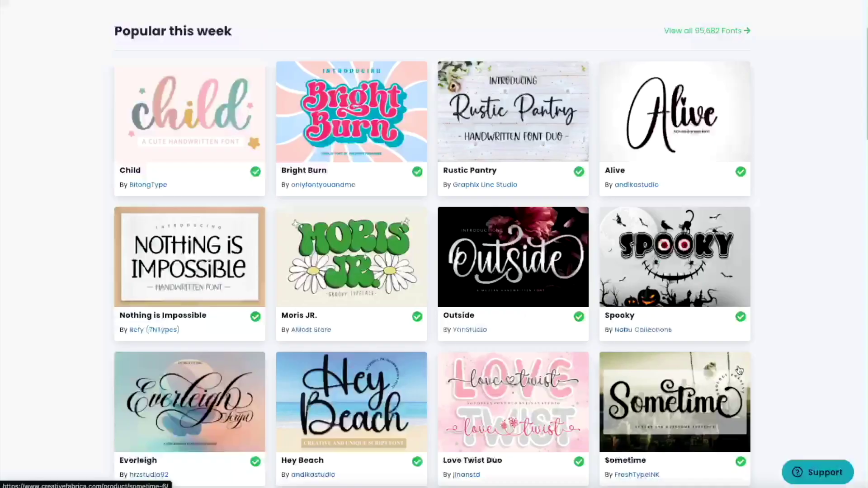
scroll(738, 368, down, 9)
Step: Download the Elephant pack and centre its Elephant-30221074 Finder folder window
scroll(738, 366, down, 9)
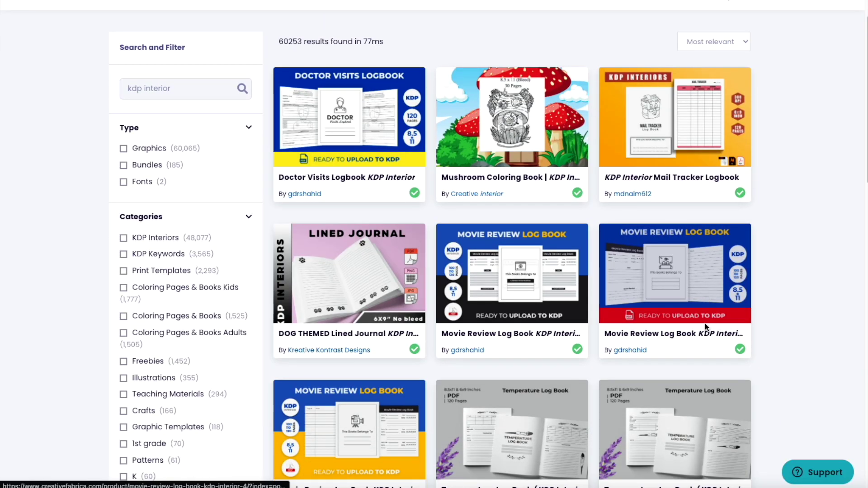
scroll(704, 324, down, 6)
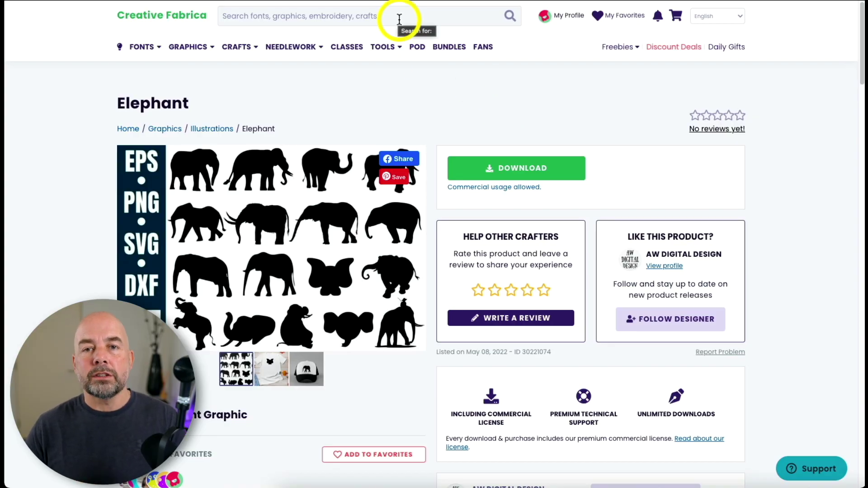
click(551, 176)
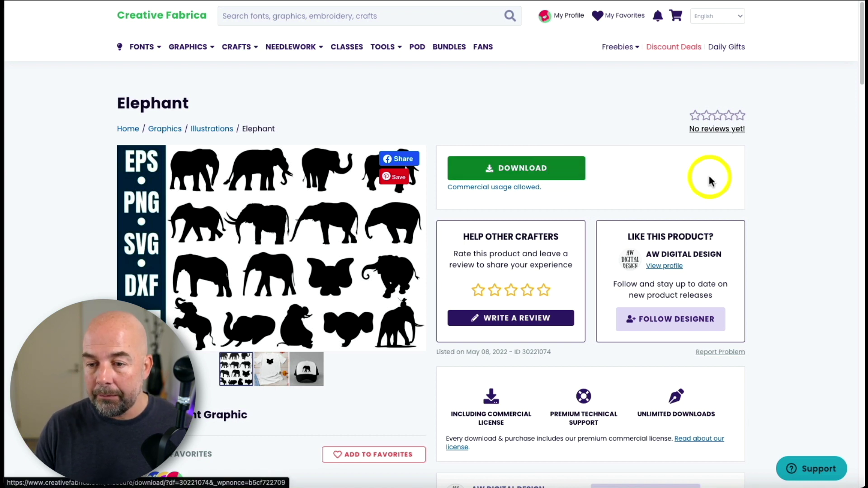
mouse_move(859, 108)
mouse_down()
mouse_move(508, 73)
mouse_move(481, 94)
mouse_move(867, 93)
mouse_up()
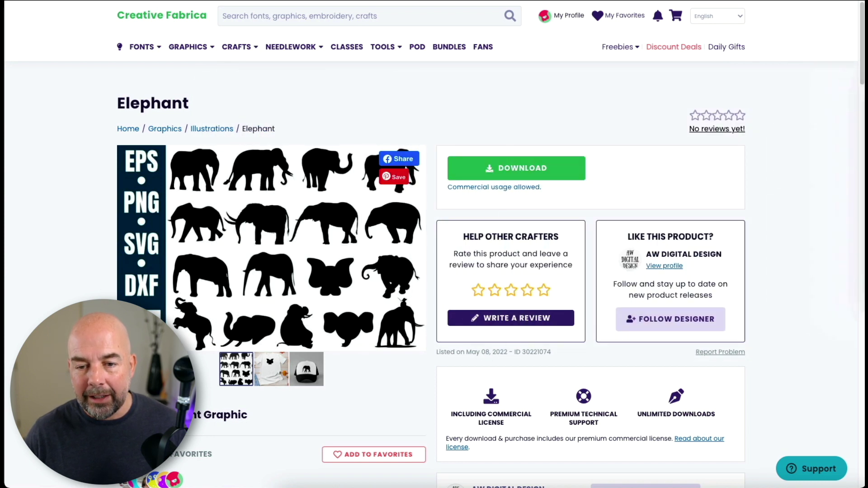
scroll(473, 233, down, 6)
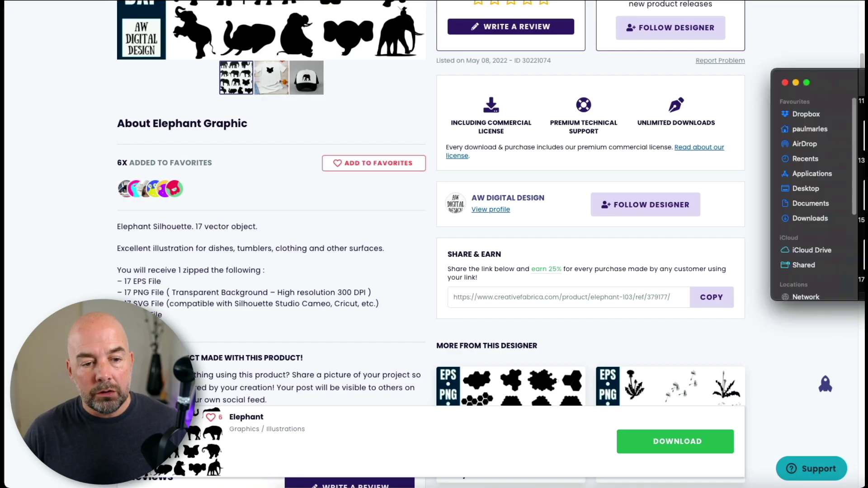
drag(837, 83, 469, 83)
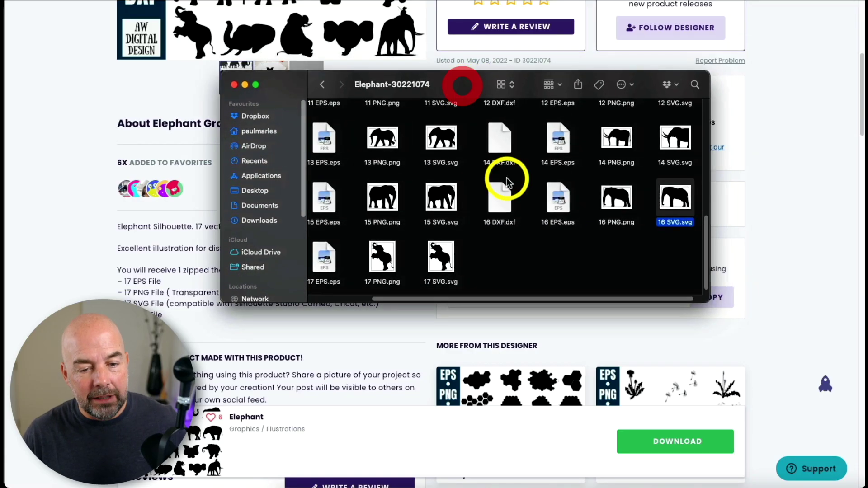
Step: Drag 16 SVG.svg onto Affinity Designer to open the elephant silhouette
scroll(507, 177, down, 5)
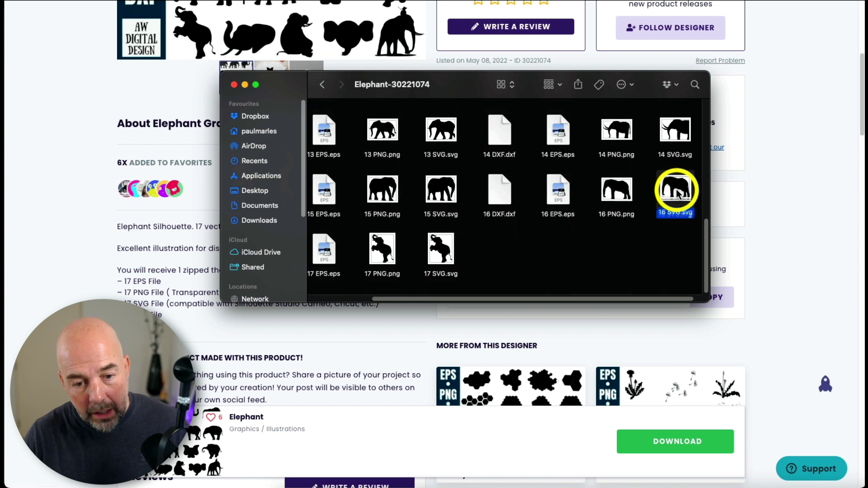
drag(675, 195, 380, 480)
click(427, 407)
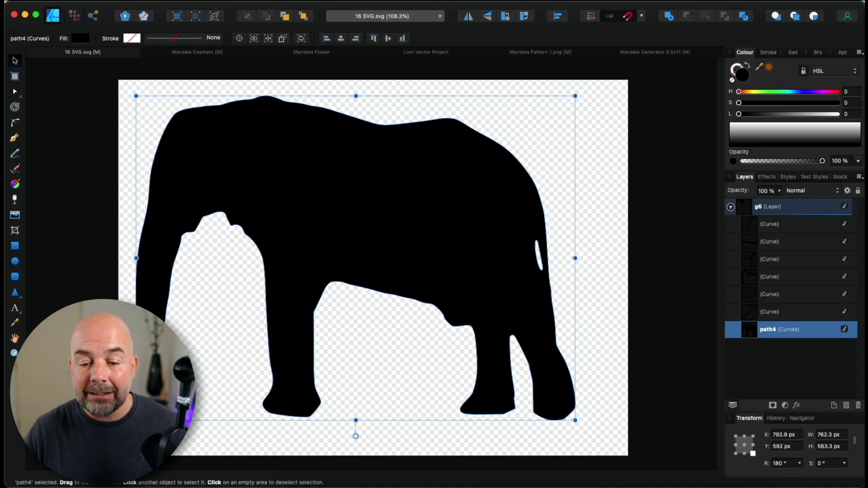
drag(778, 330, 380, 487)
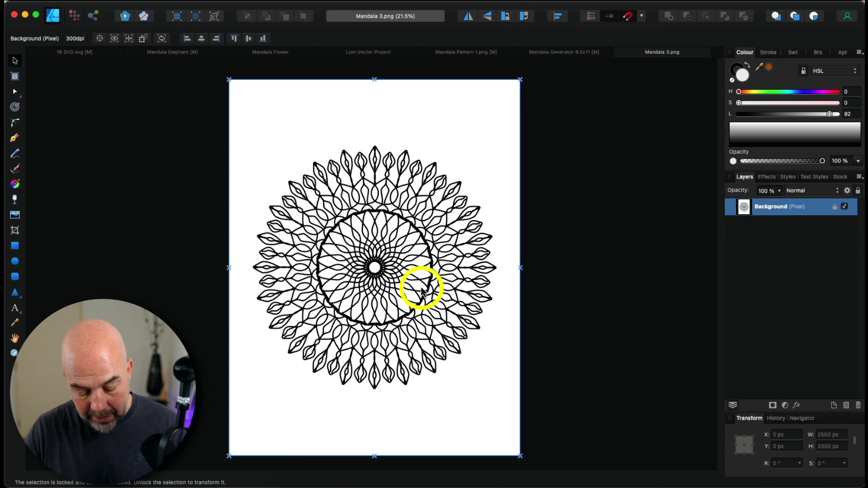
Step: Paste the elephant and scale it to about 1515 x 1120 px over the mandala's centre
key(super+v)
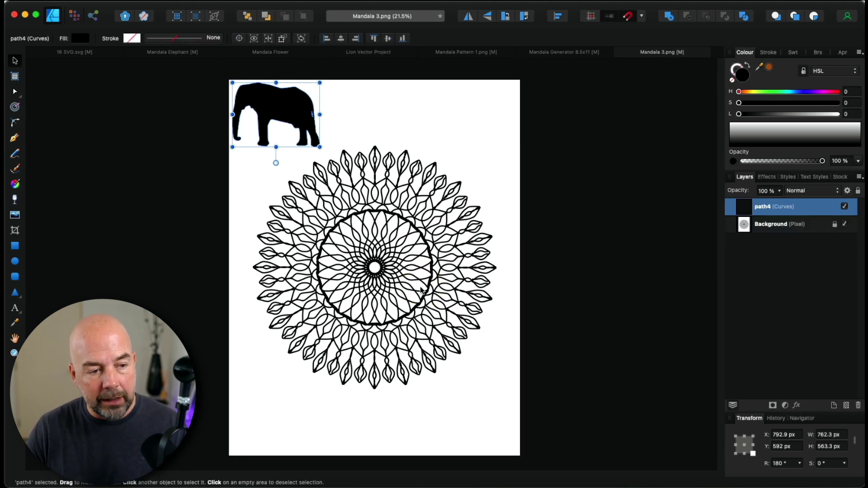
drag(273, 110, 343, 266)
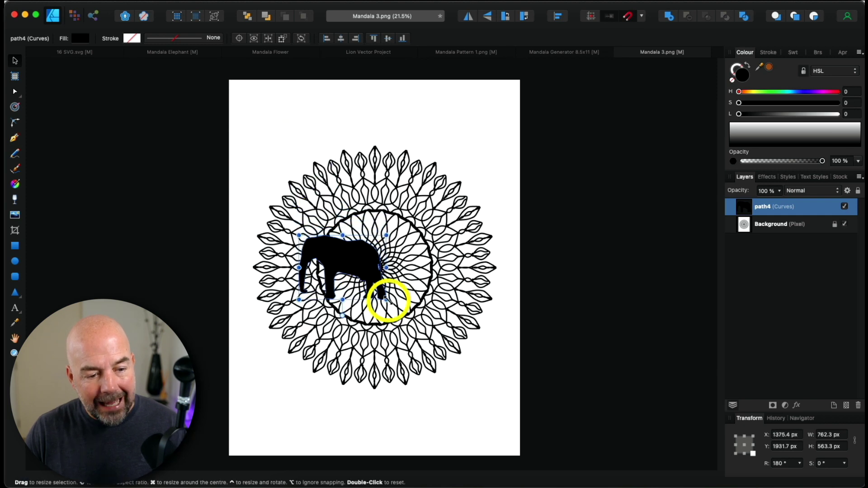
drag(387, 302, 453, 350)
drag(428, 301, 403, 286)
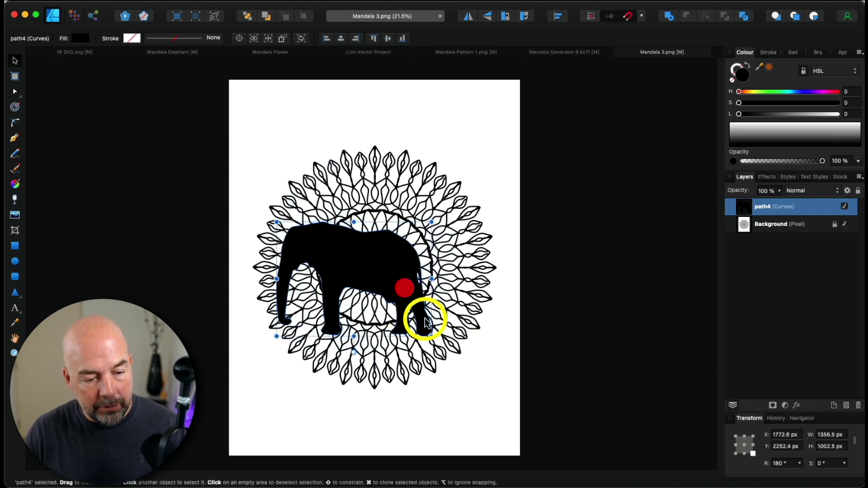
drag(429, 335, 449, 349)
mouse_move(412, 285)
mouse_down()
mouse_move(413, 277)
mouse_move(374, 291)
mouse_move(438, 332)
mouse_move(411, 329)
mouse_move(423, 347)
mouse_move(411, 329)
mouse_move(425, 339)
mouse_move(405, 289)
mouse_move(412, 288)
mouse_up()
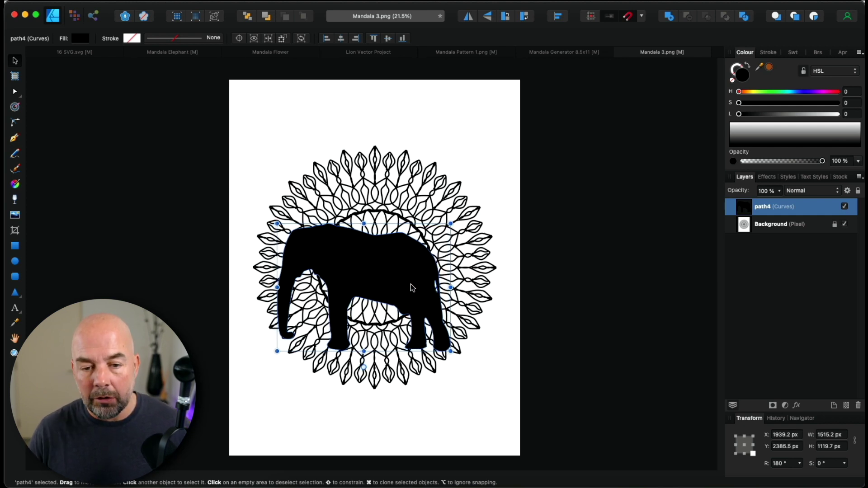
drag(781, 206, 781, 208)
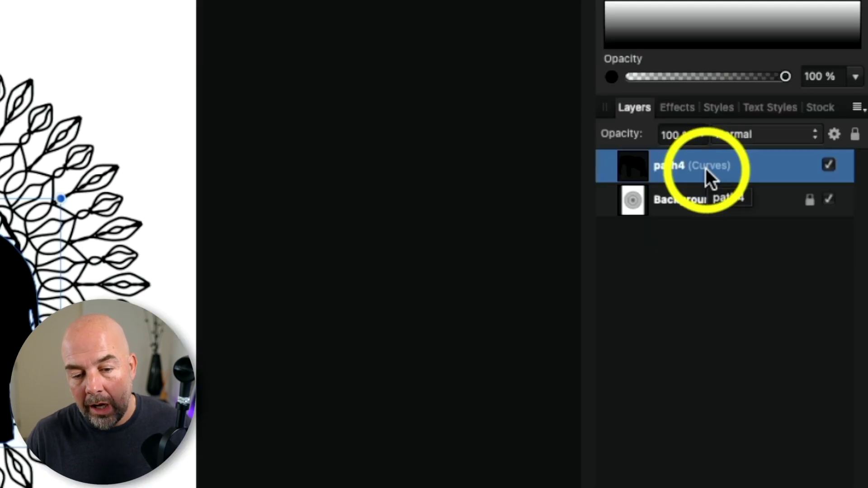
Step: Drag the path4 elephant layer below Background in the Layers panel
drag(707, 168, 708, 178)
click(702, 207)
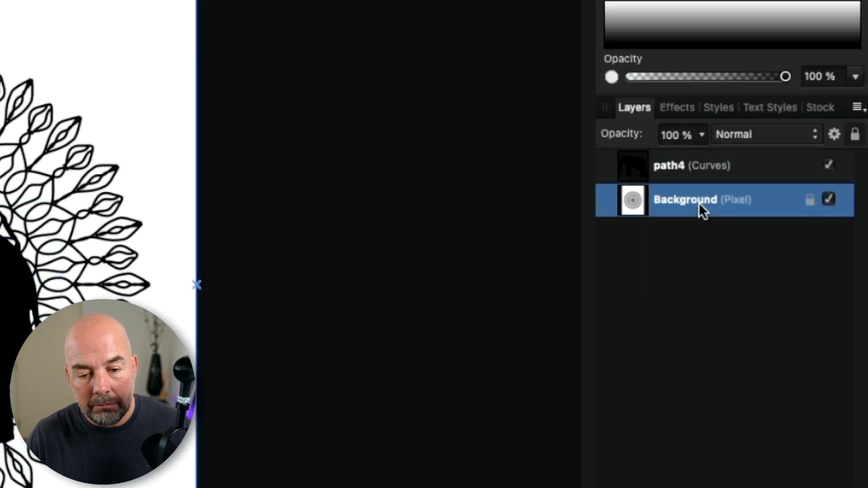
click(674, 170)
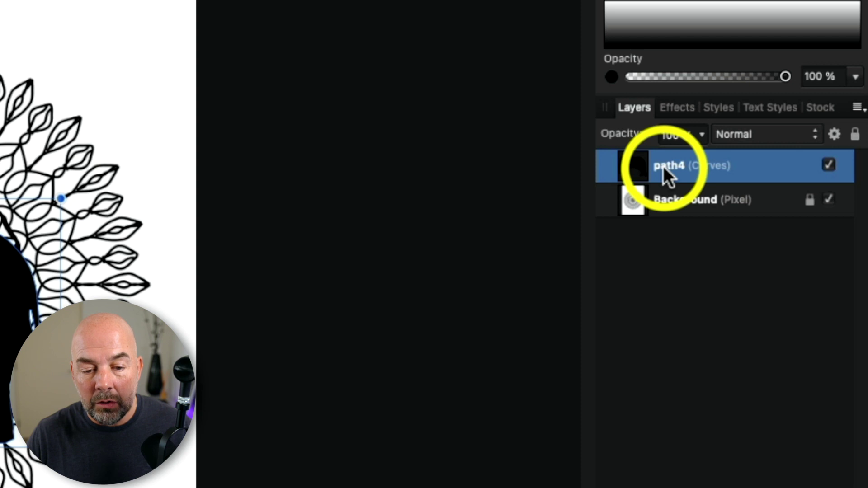
double_click(663, 166)
drag(664, 177, 653, 222)
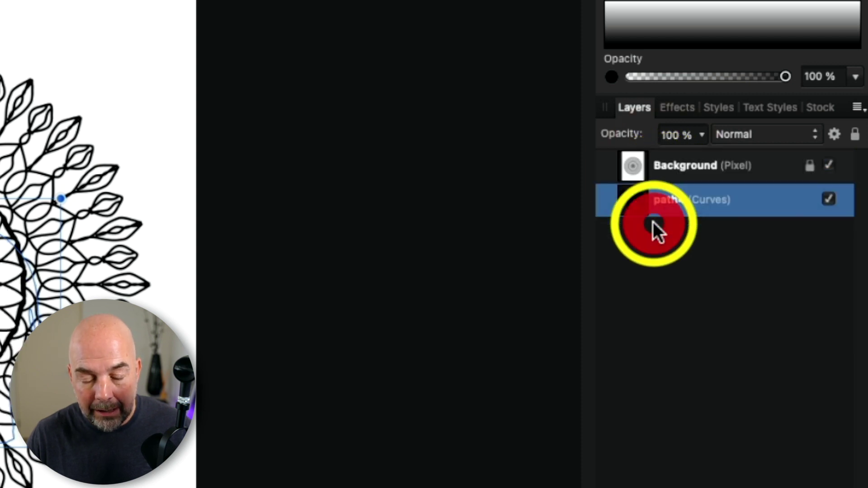
right_click(677, 197)
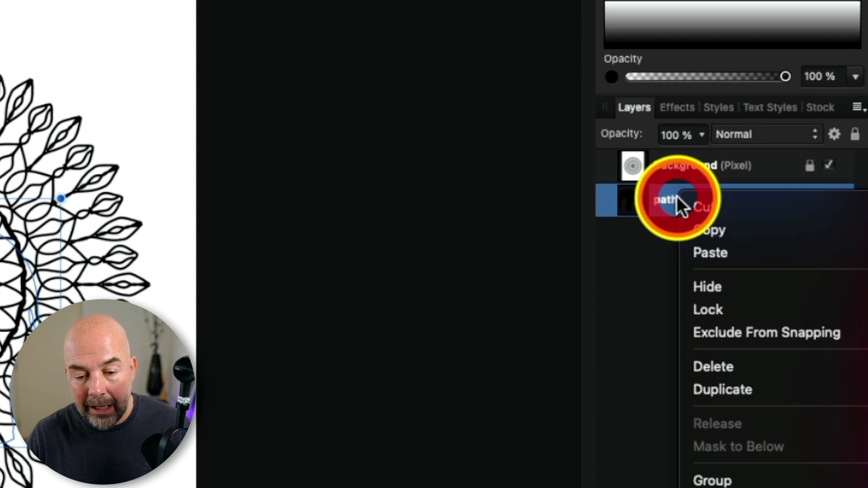
Step: Duplicate path4 and nest the top copy into Background as a mask
click(772, 388)
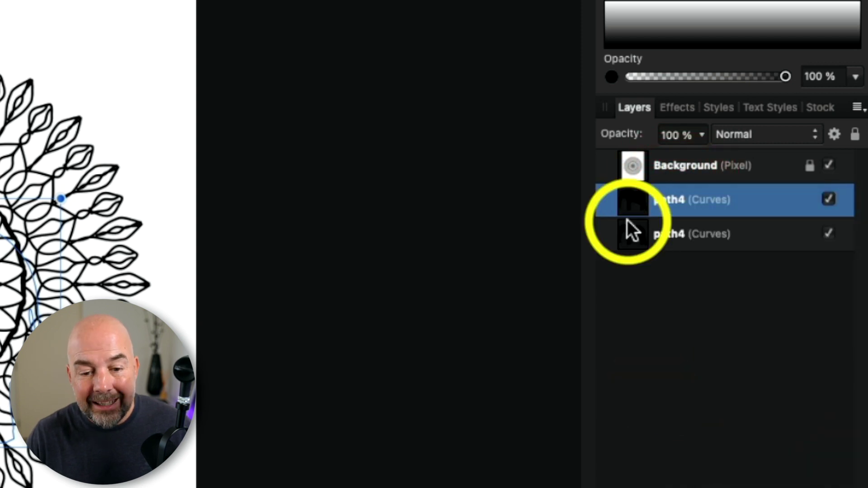
click(664, 233)
click(663, 203)
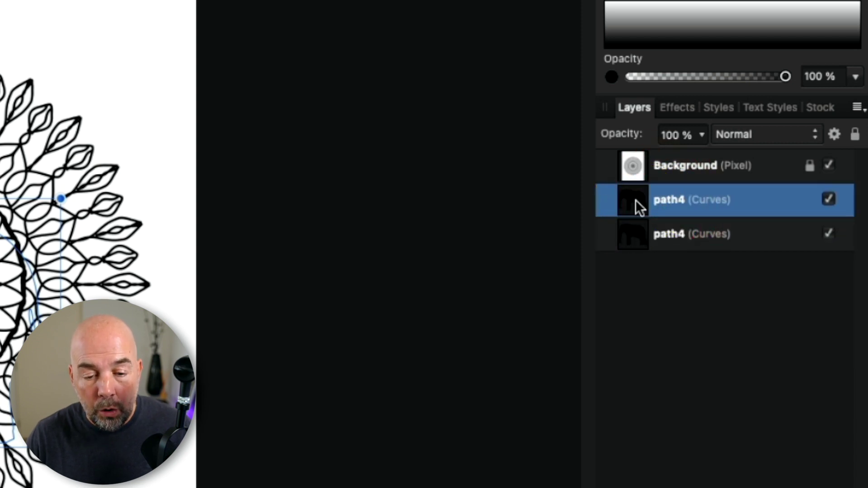
drag(636, 199, 636, 167)
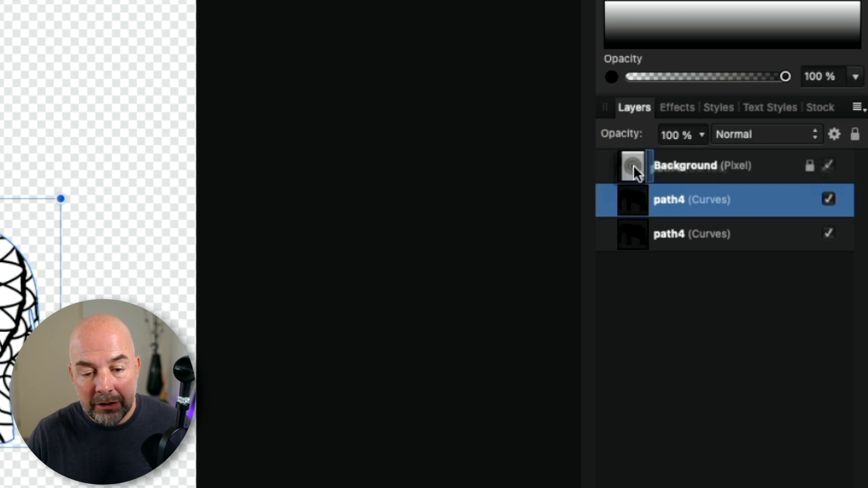
drag(633, 165, 634, 165)
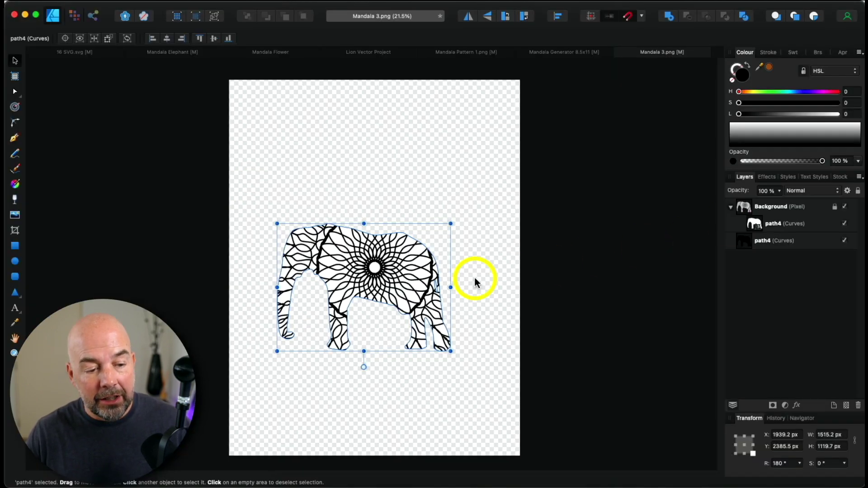
scroll(462, 280, up, 5)
scroll(461, 281, down, 3)
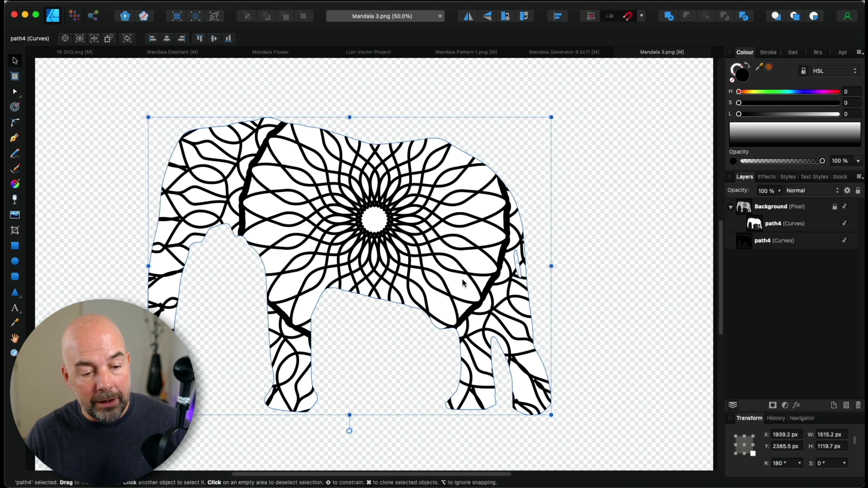
click(648, 299)
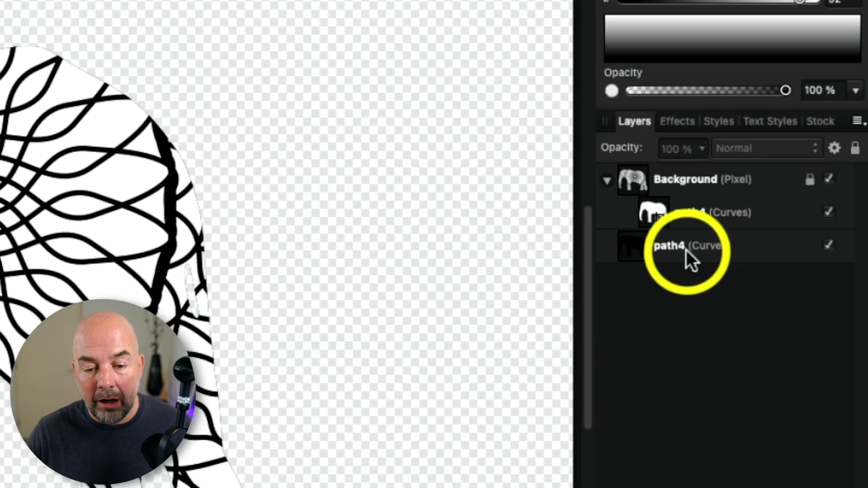
Step: Select the lower path4 copy and adjust its outline colour
click(686, 251)
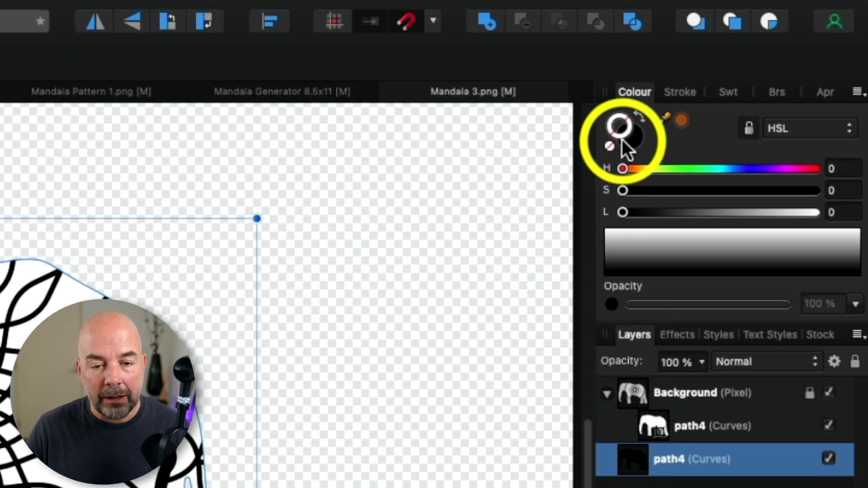
click(634, 145)
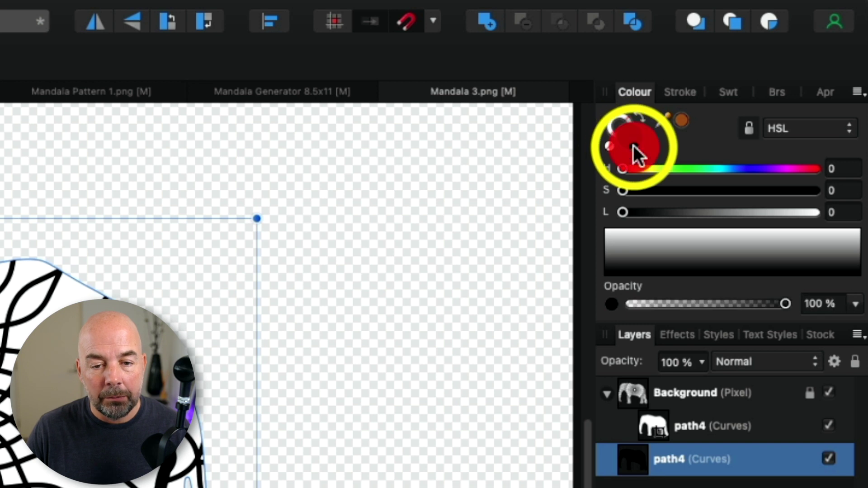
click(623, 121)
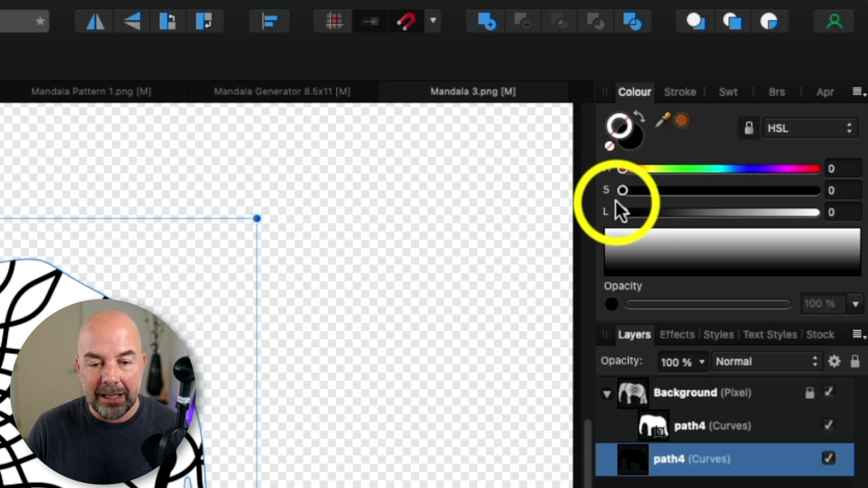
drag(623, 218, 572, 222)
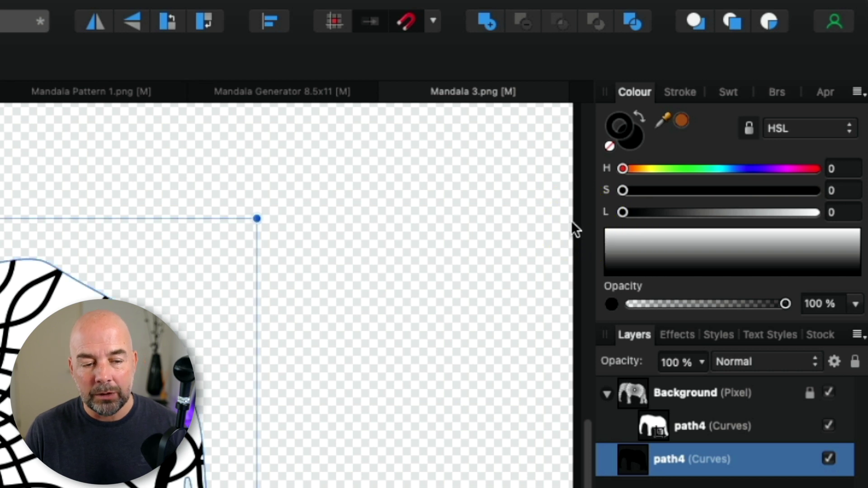
mouse_move(643, 194)
mouse_down()
mouse_move(699, 120)
mouse_move(685, 101)
mouse_up()
Step: Set the elephant outline stroke width to 5 pt and deselect it
drag(653, 151, 724, 152)
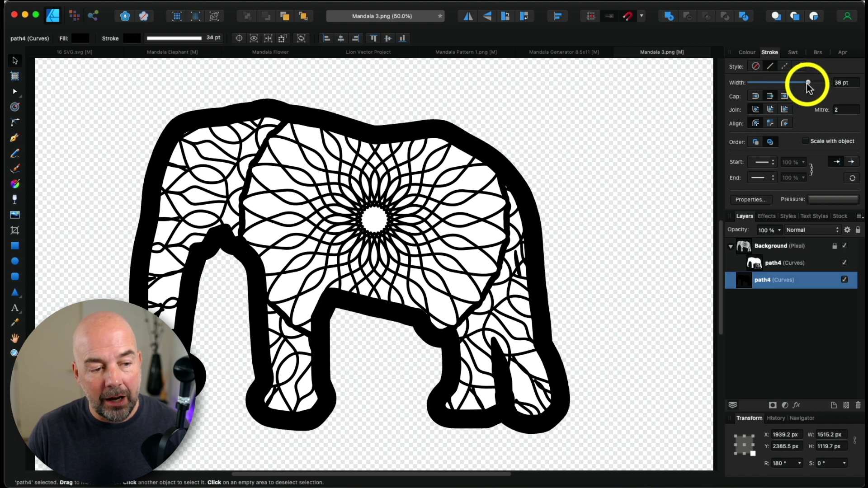
mouse_move(808, 86)
mouse_down()
mouse_move(828, 86)
mouse_move(775, 95)
mouse_up()
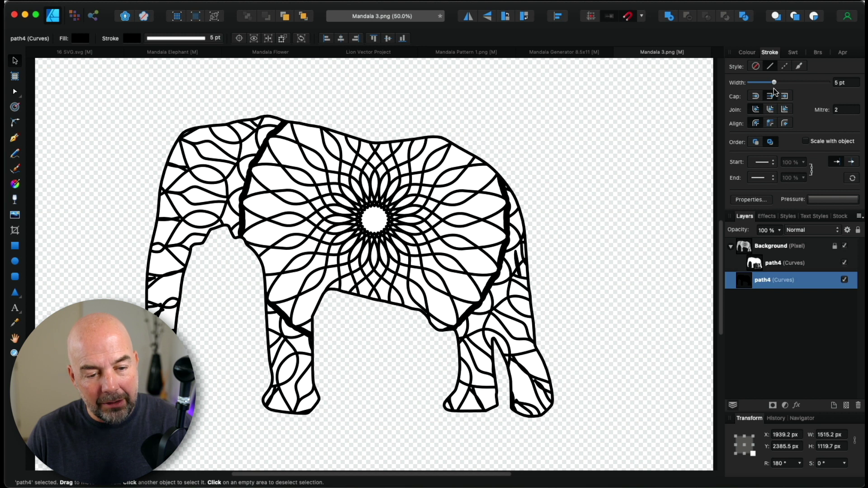
drag(776, 91, 775, 92)
click(740, 132)
click(606, 213)
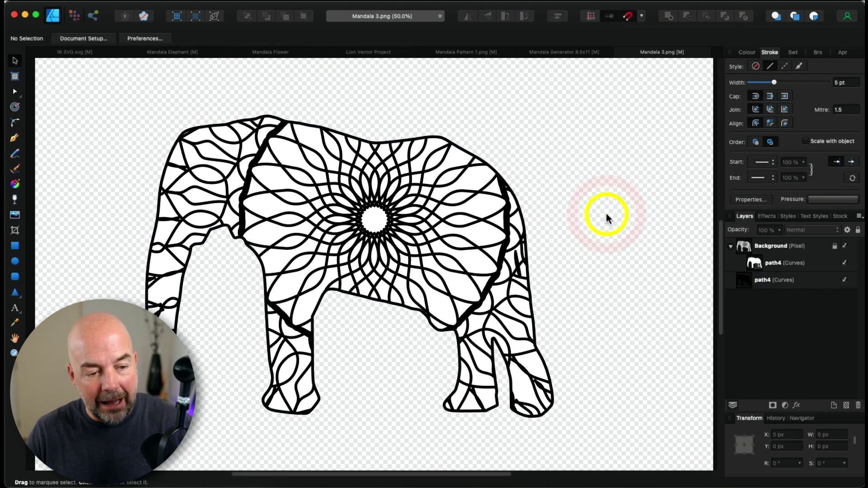
Step: Select the Background layer and both path4 layers, then group them into one elephant group
key(super+0)
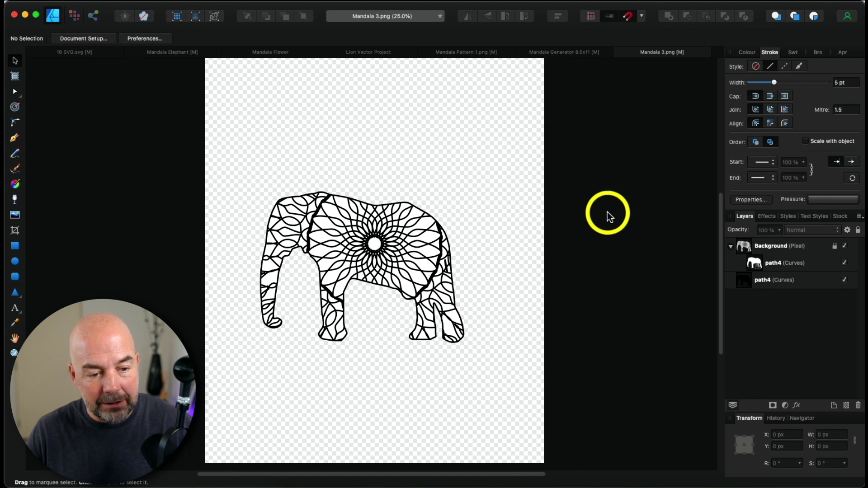
key(super+equal)
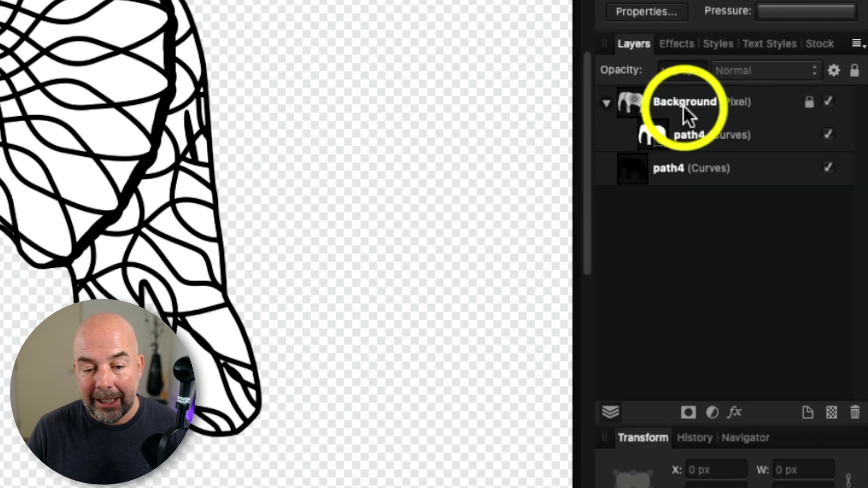
click(683, 107)
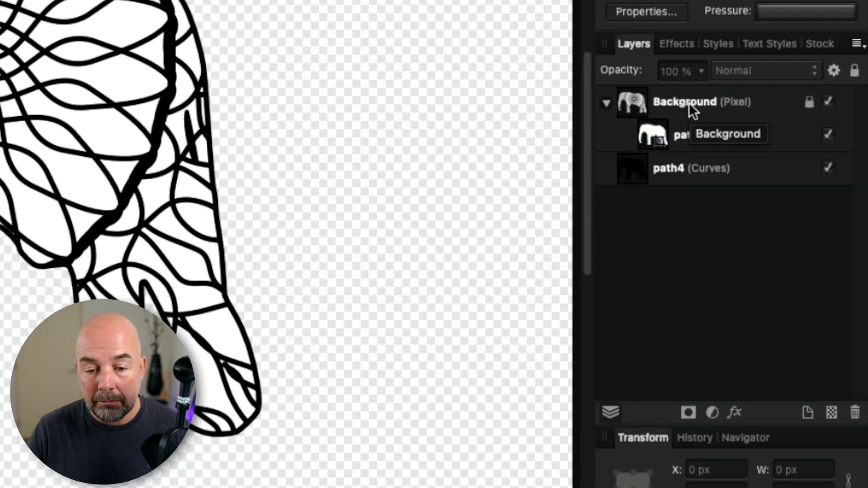
click(689, 102)
drag(678, 143, 705, 171)
shift+click(704, 171)
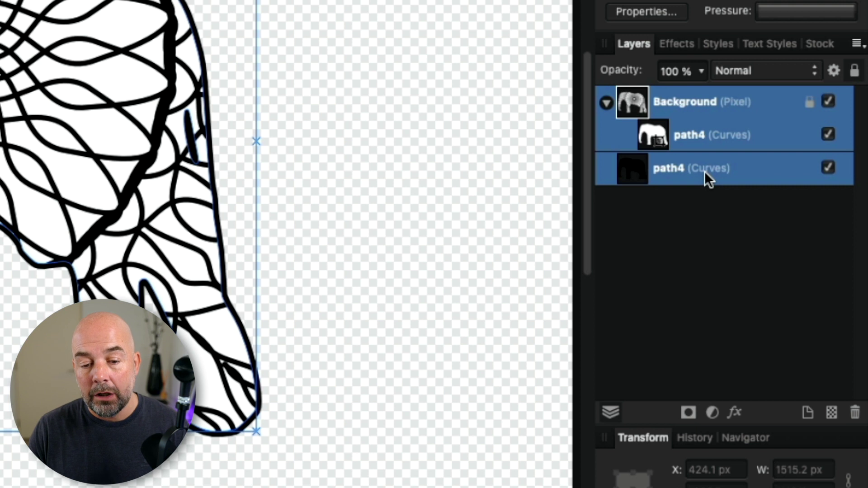
right_click(704, 171)
drag(755, 418, 756, 436)
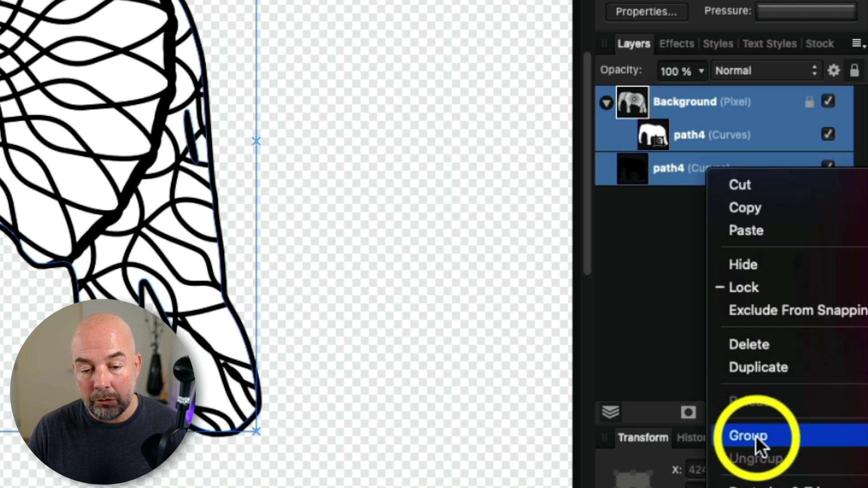
click(756, 436)
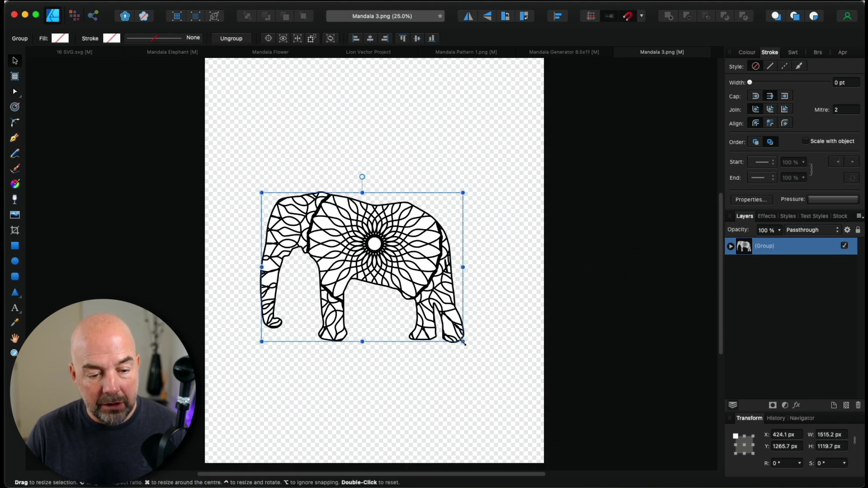
Step: Enlarge the elephant group to about 2104.4 x 1555.2 px and centre it on the page
drag(462, 342, 470, 378)
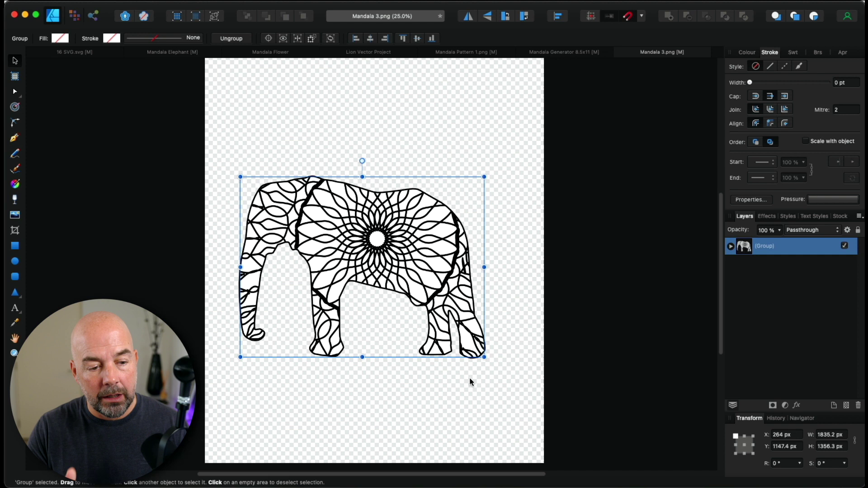
click(484, 356)
drag(484, 357, 502, 368)
drag(459, 297, 466, 296)
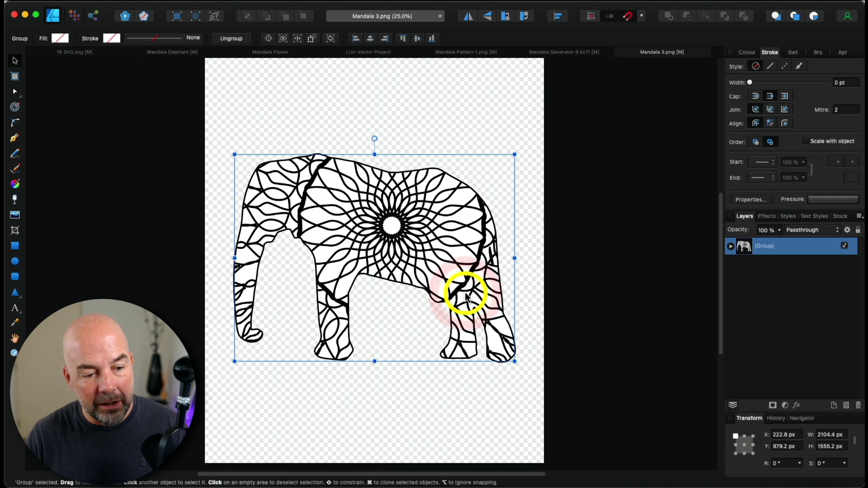
key(super+minus)
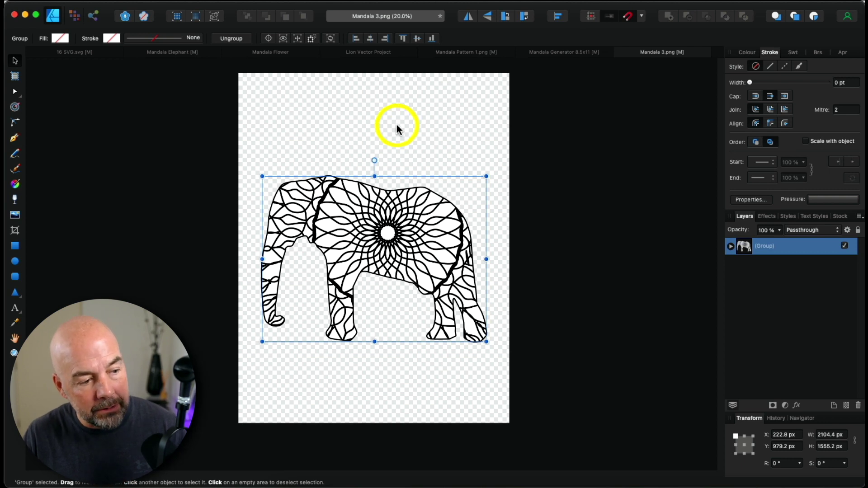
click(17, 247)
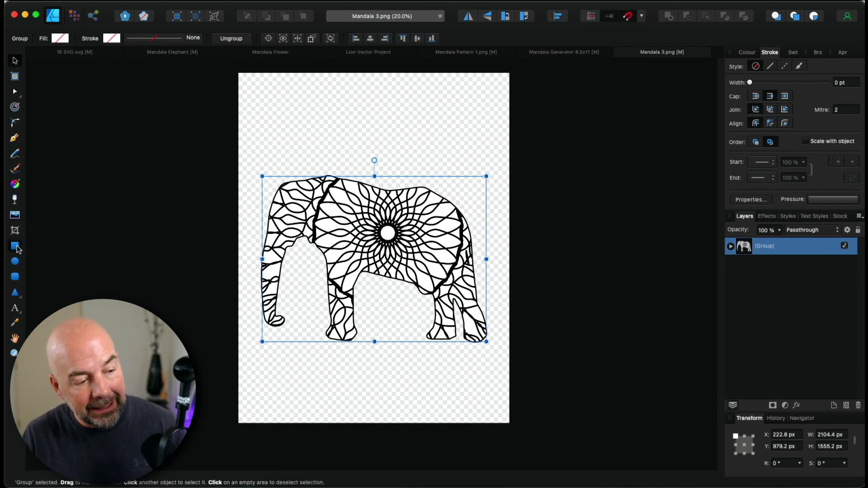
Step: Draw a page-sized 2550 x 3300 px rectangle with no stroke and a pure white fill
click(18, 247)
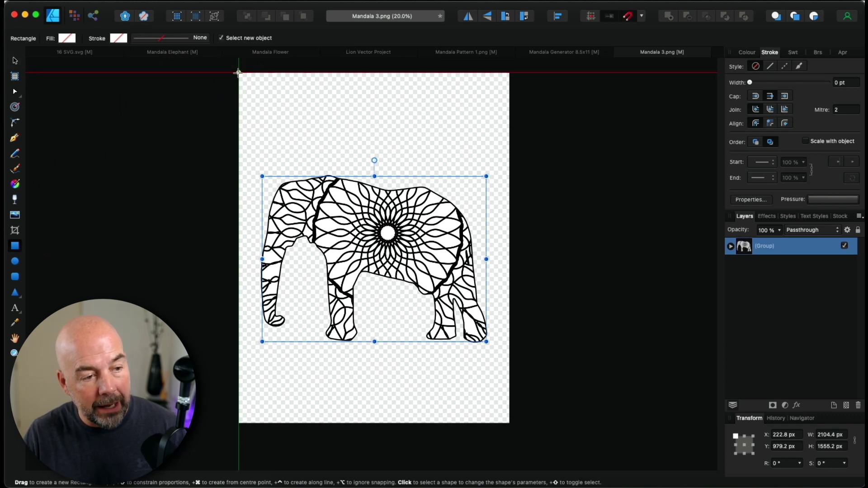
mouse_move(238, 72)
mouse_down()
mouse_move(372, 275)
mouse_move(509, 422)
mouse_up()
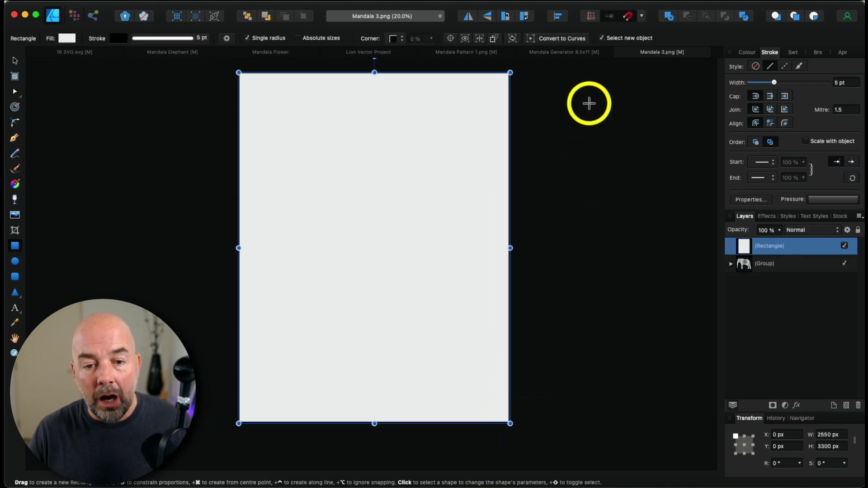
click(747, 53)
click(742, 69)
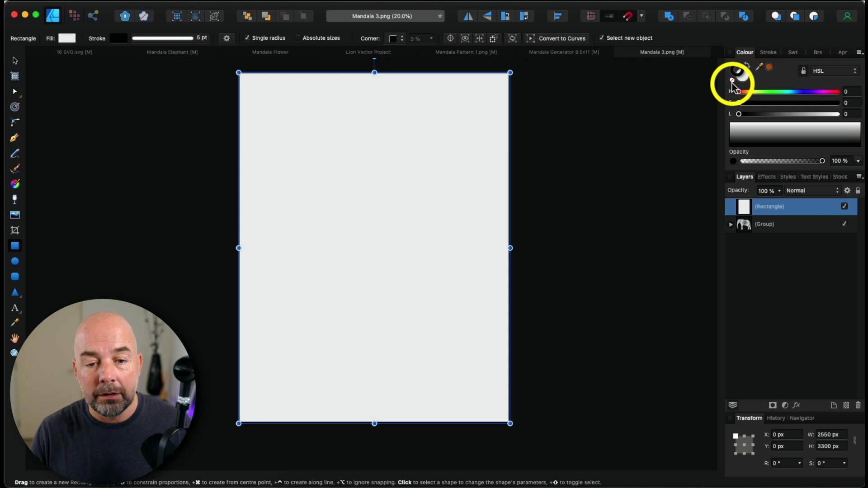
click(732, 81)
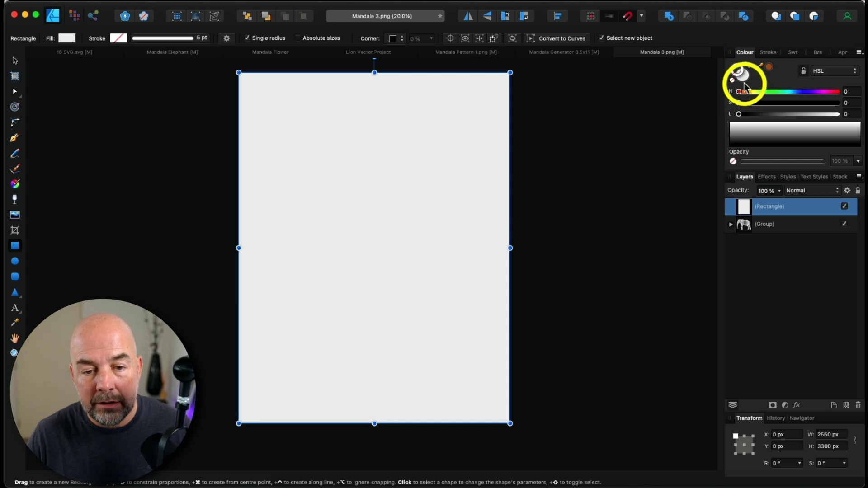
click(743, 78)
drag(833, 117, 843, 116)
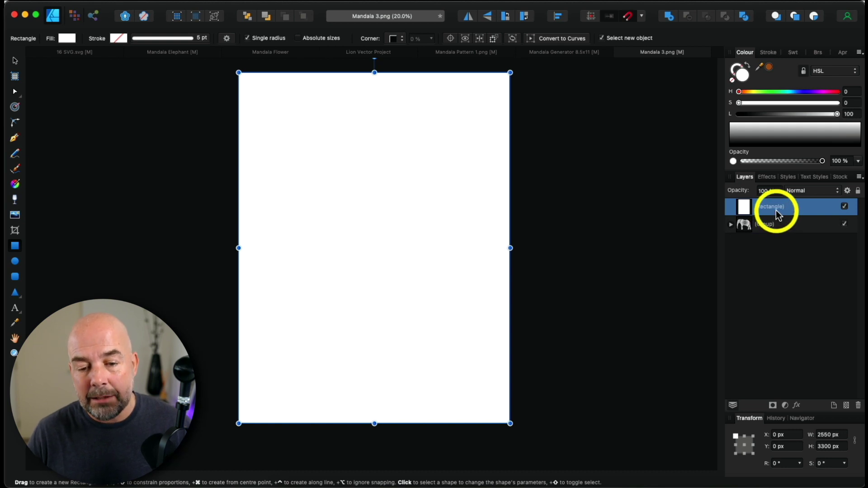
Step: Move the white rectangle layer below the elephant group in the layer stack
click(776, 252)
click(769, 211)
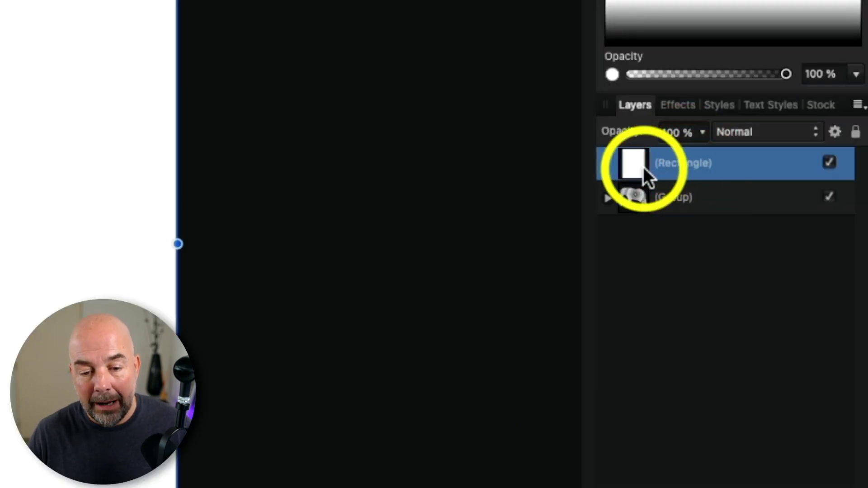
drag(643, 167, 649, 223)
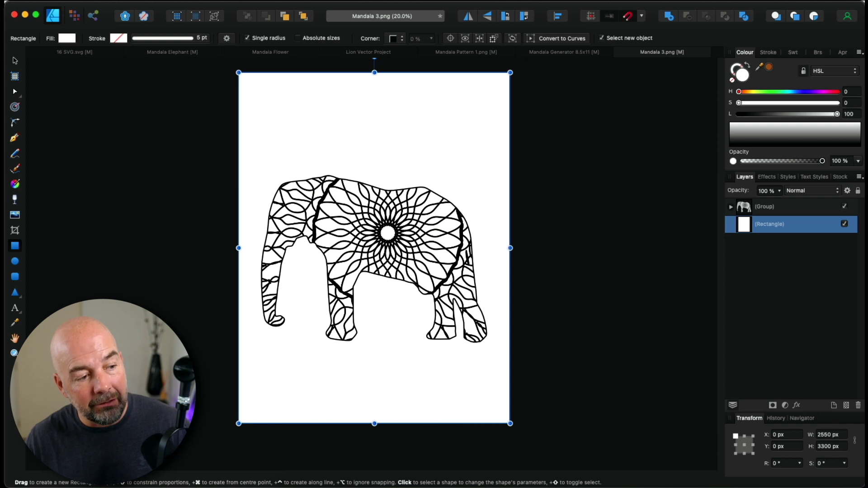
Step: Export the whole document as a PNG named 'Elephant Mandala' in Downloads
click(103, 1)
click(121, 160)
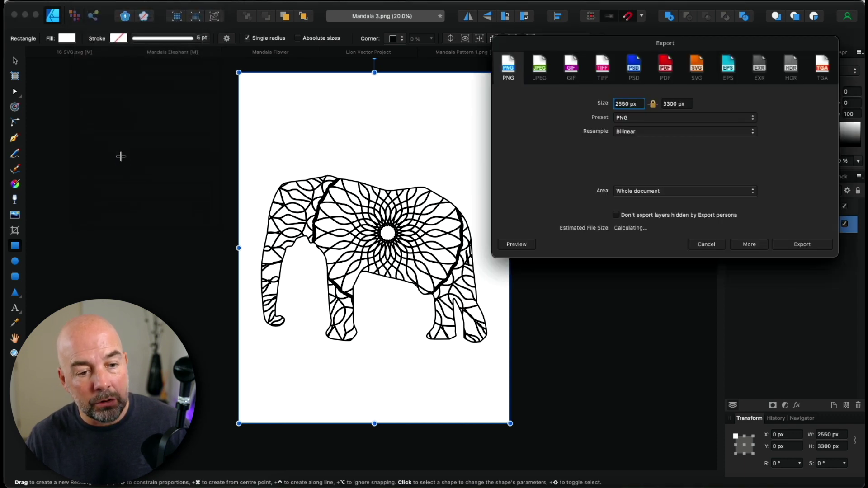
click(507, 69)
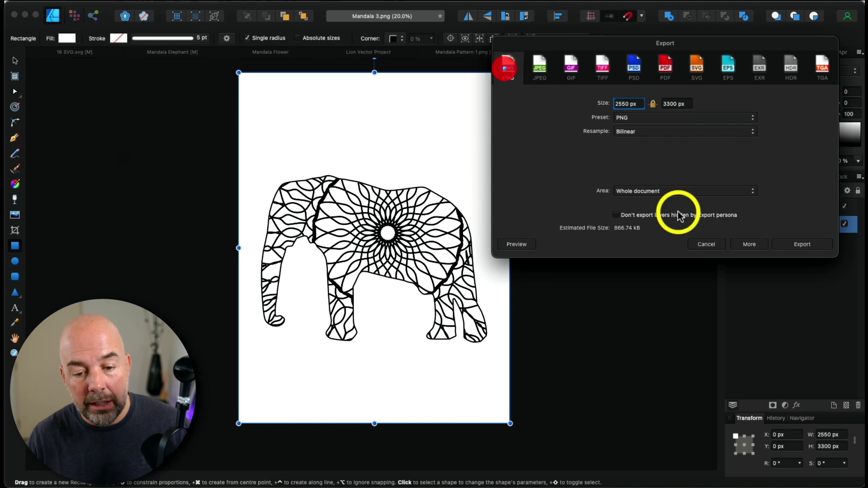
click(814, 244)
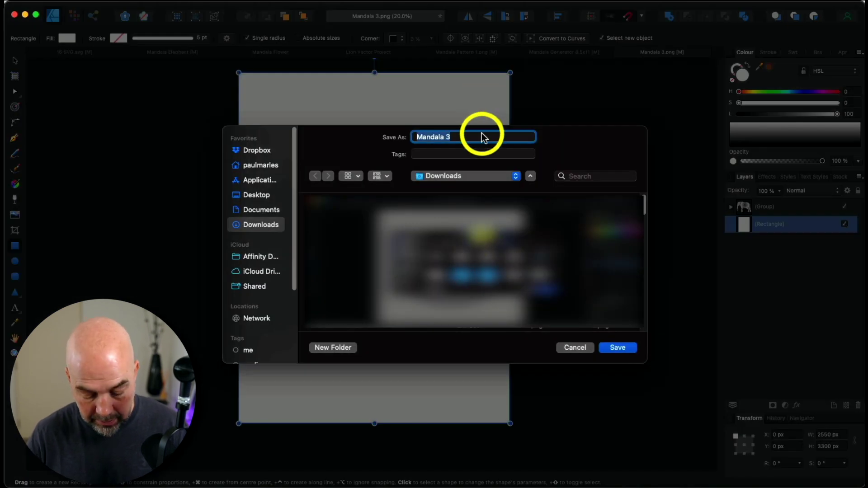
text(Elephant Mandala)
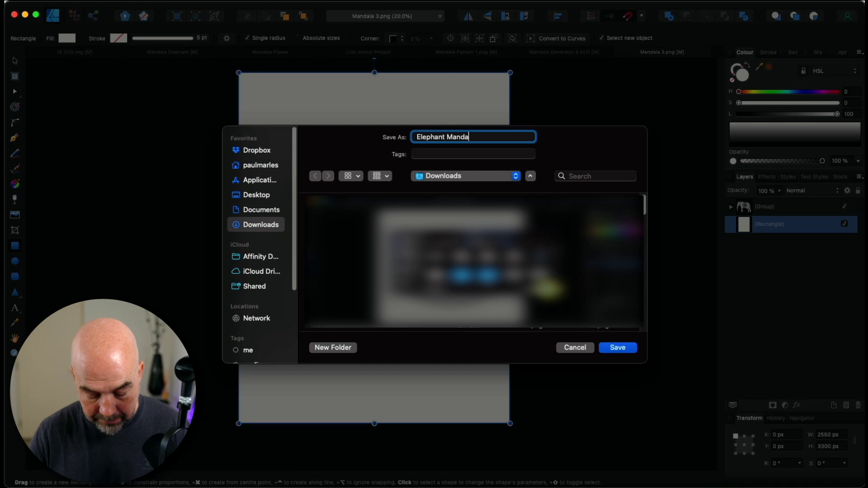
click(618, 348)
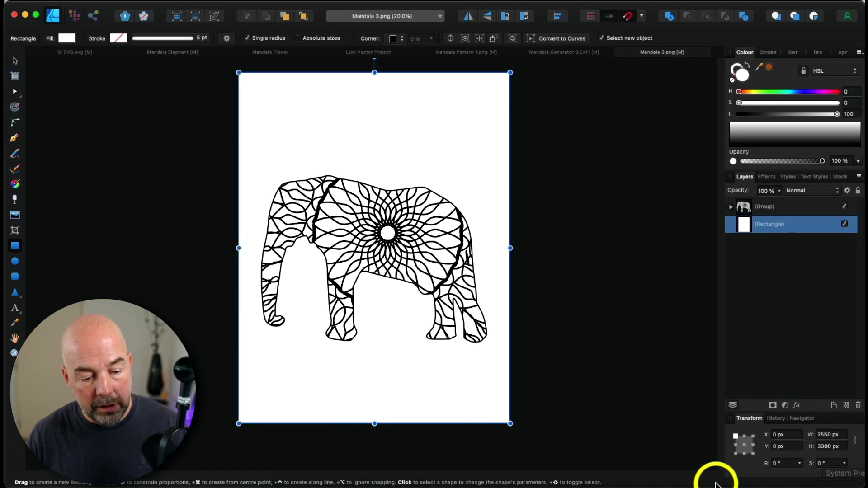
Step: In Keynote, drag the Elephant Mandala PNG from Finder onto blank portrait slide 3
click(494, 487)
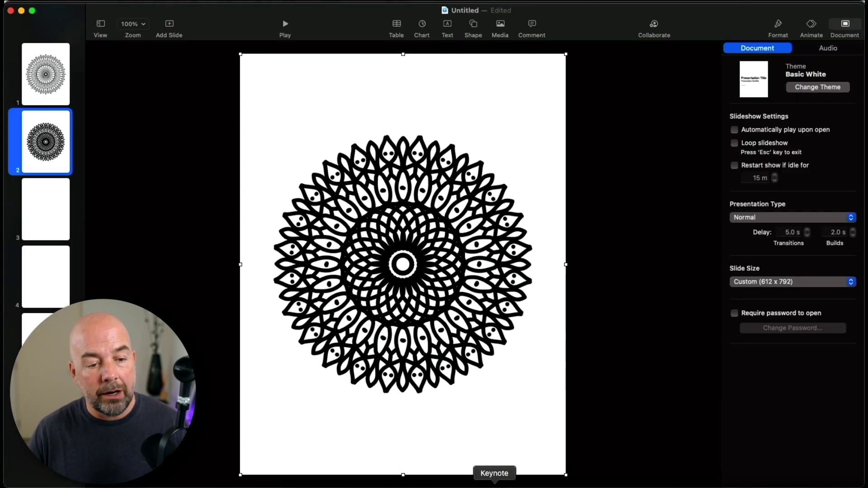
click(50, 219)
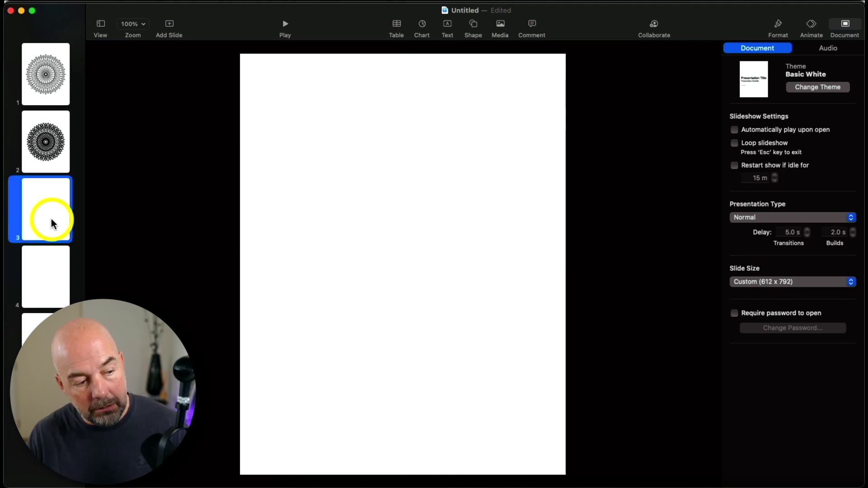
drag(707, 330, 414, 265)
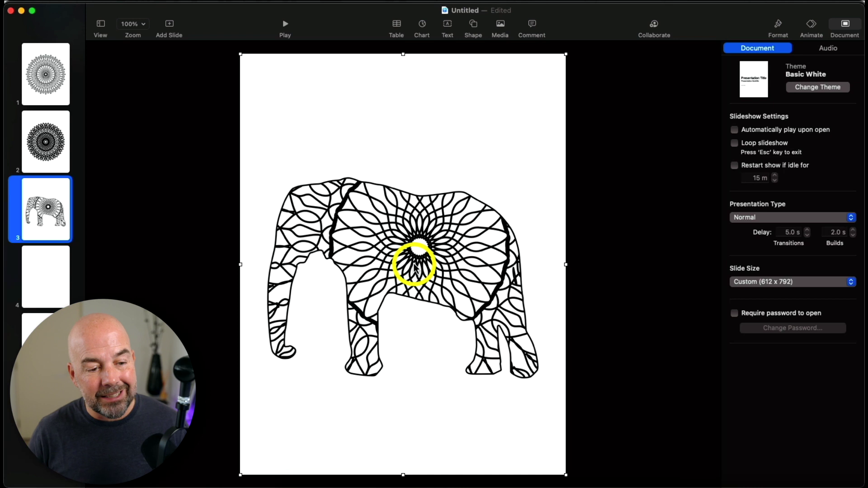